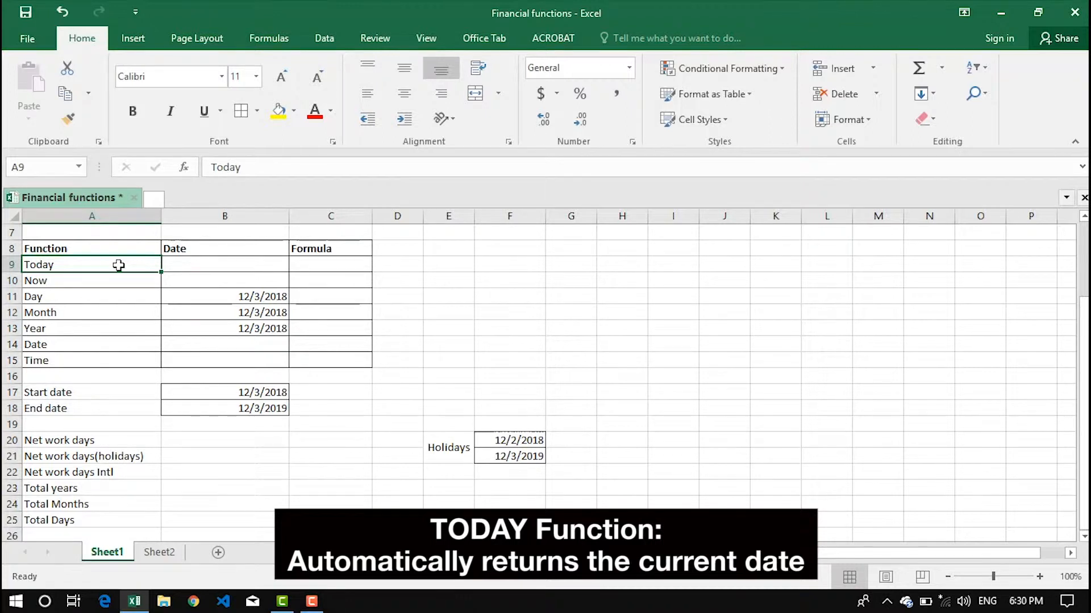
# Step: Enter the formula =TODAY() in cell C9 to return the current date for the Today row
pyautogui.press('Right')
pyautogui.press('Right')
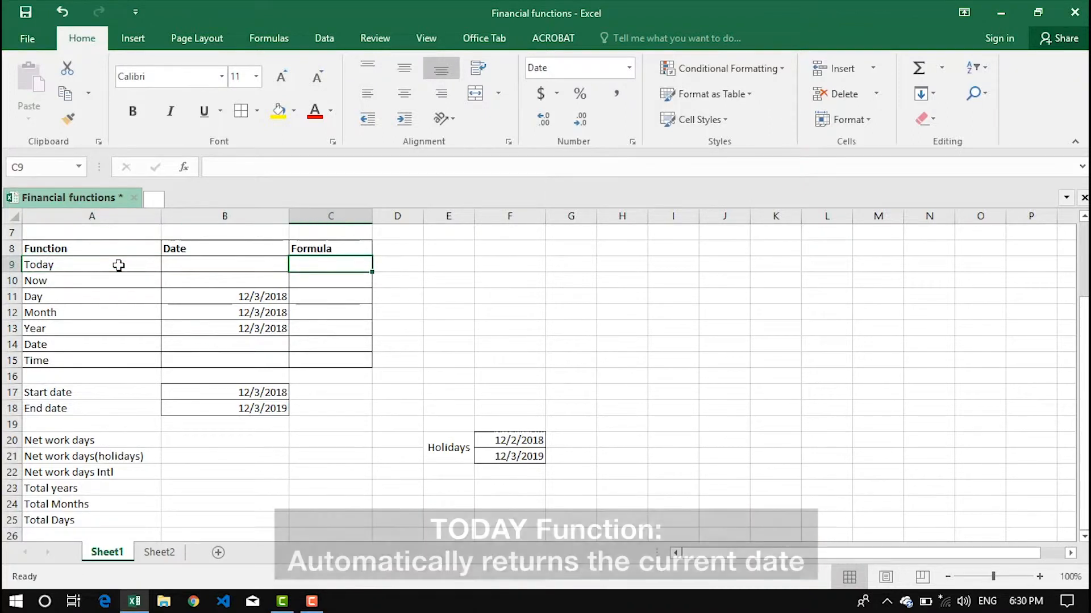
pyautogui.write('=')
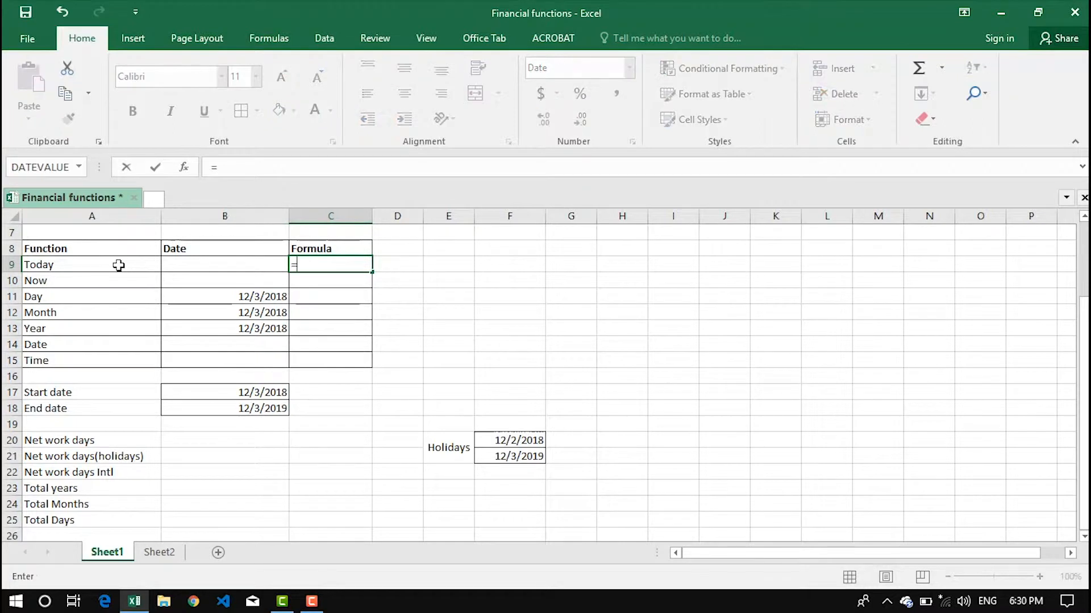
pyautogui.write('today')
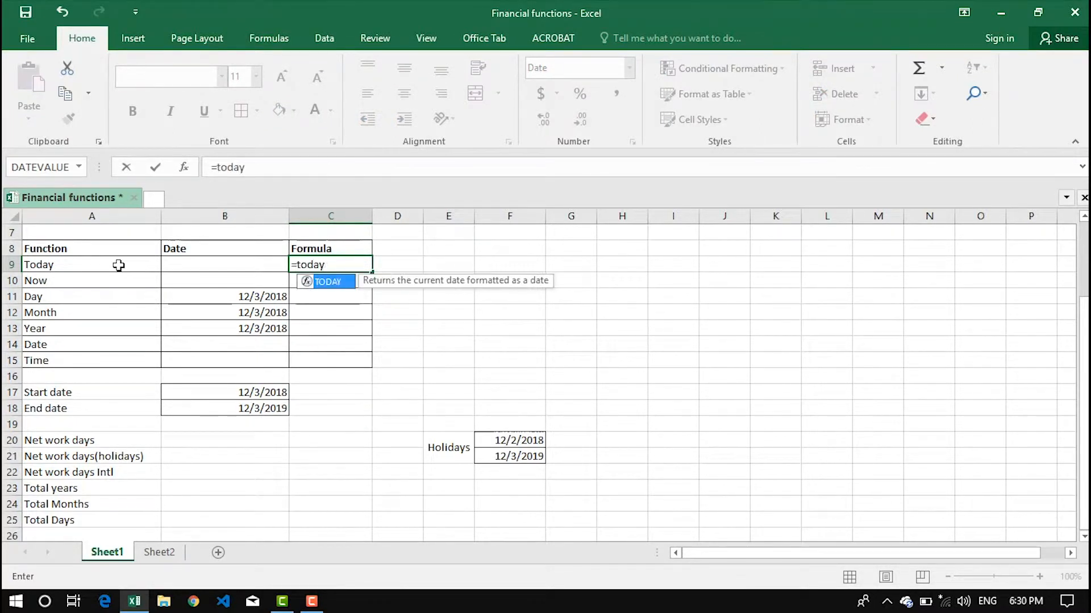
pyautogui.press('Tab')
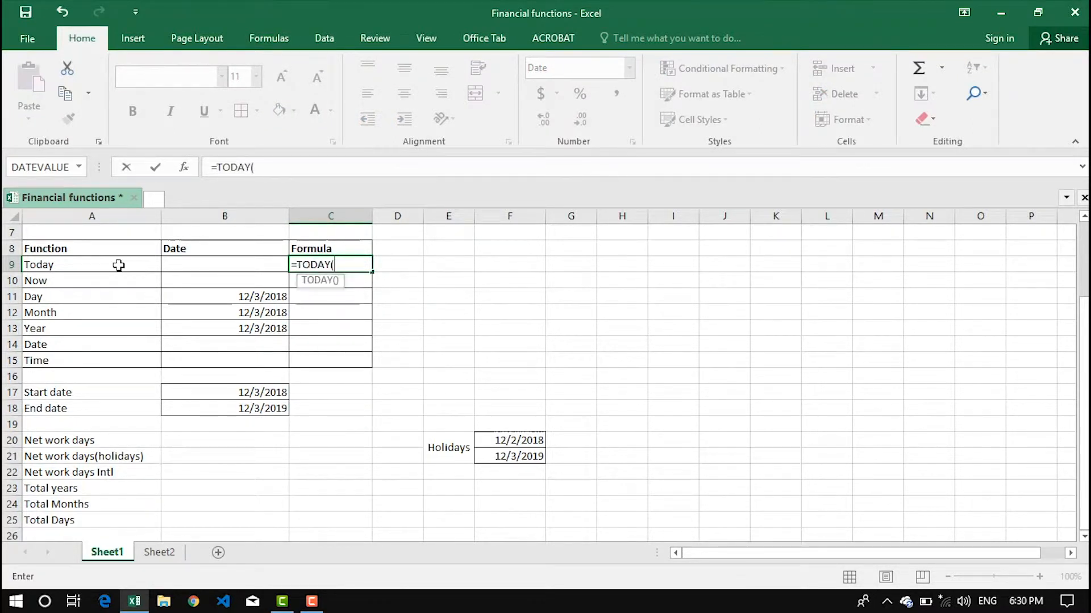
pyautogui.write(')')
pyautogui.press('Return')
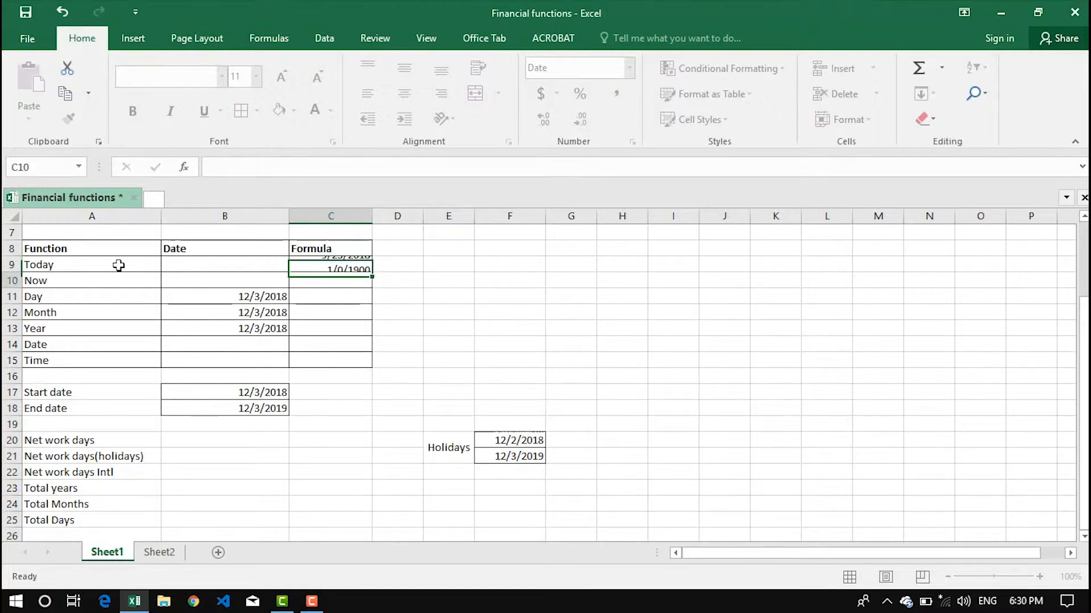
pyautogui.click(309, 265)
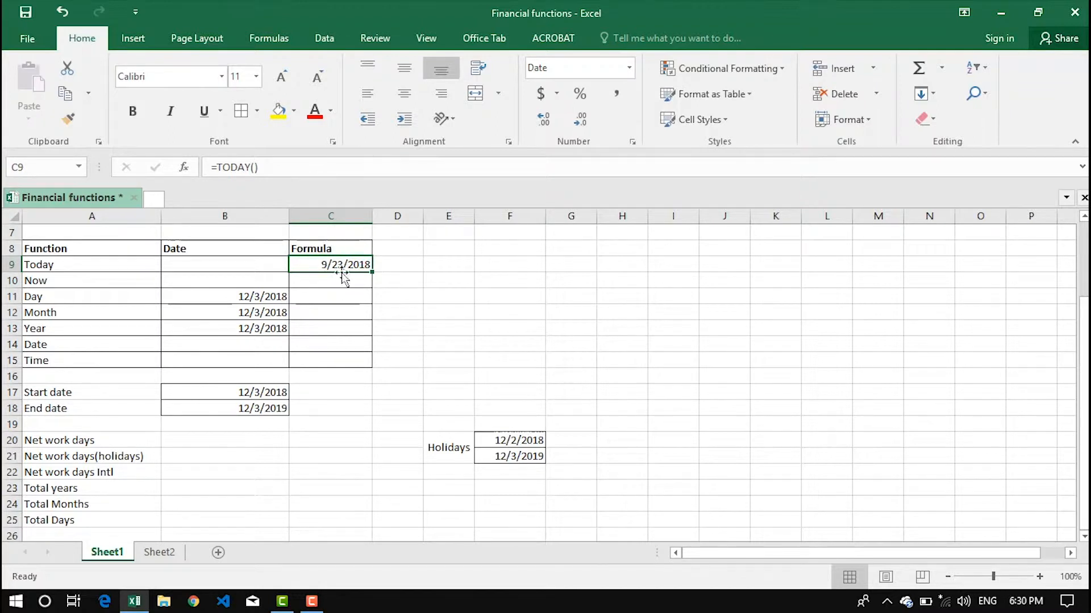
# Step: Enter the formula =NOW() in cell C10 to return the current date and time
pyautogui.click(324, 282)
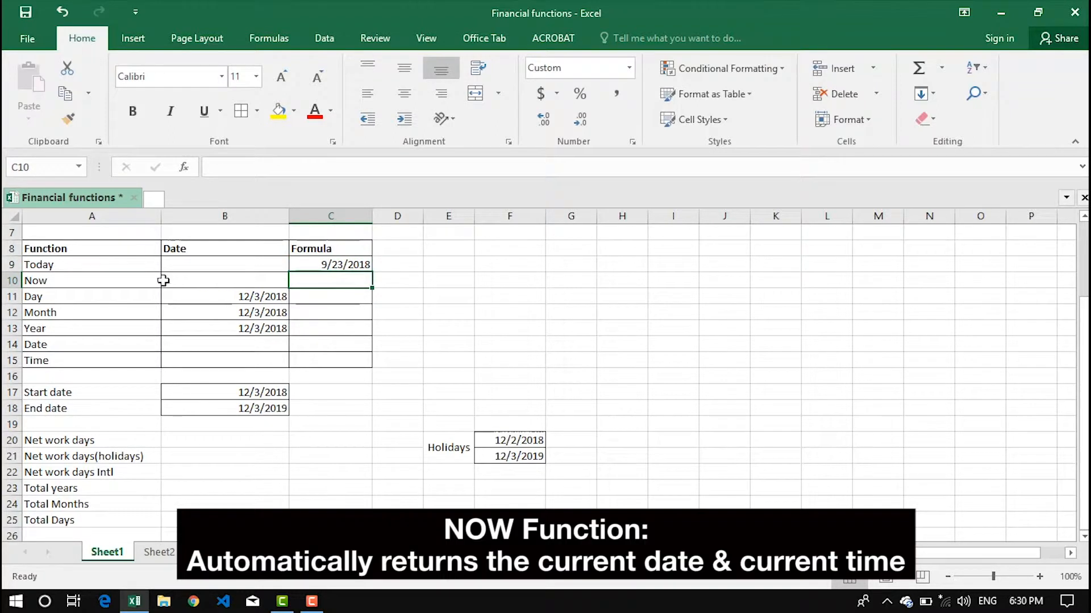
pyautogui.write('=now')
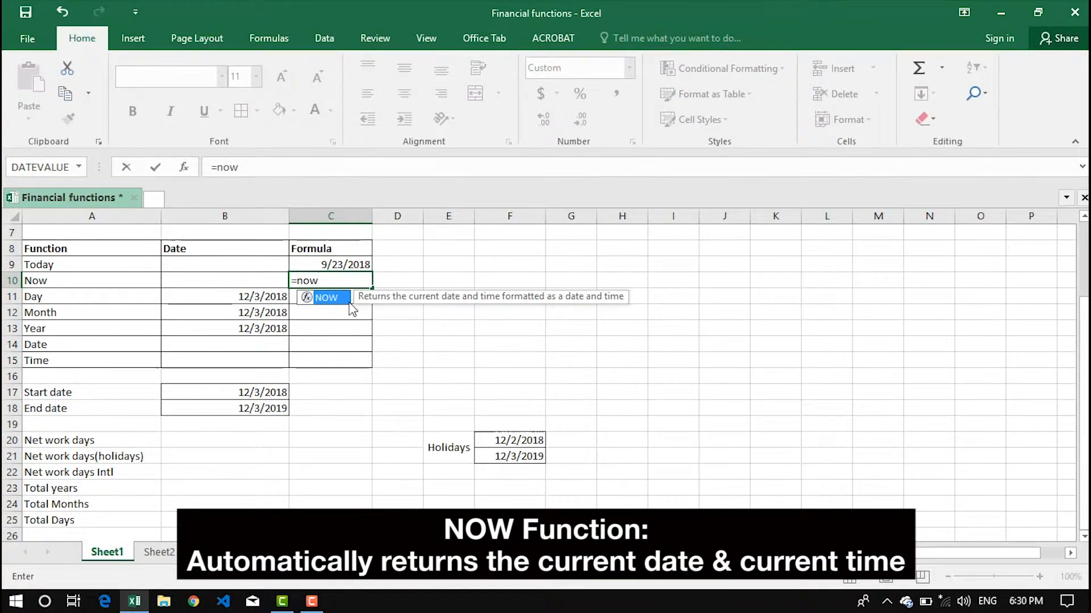
pyautogui.write('()')
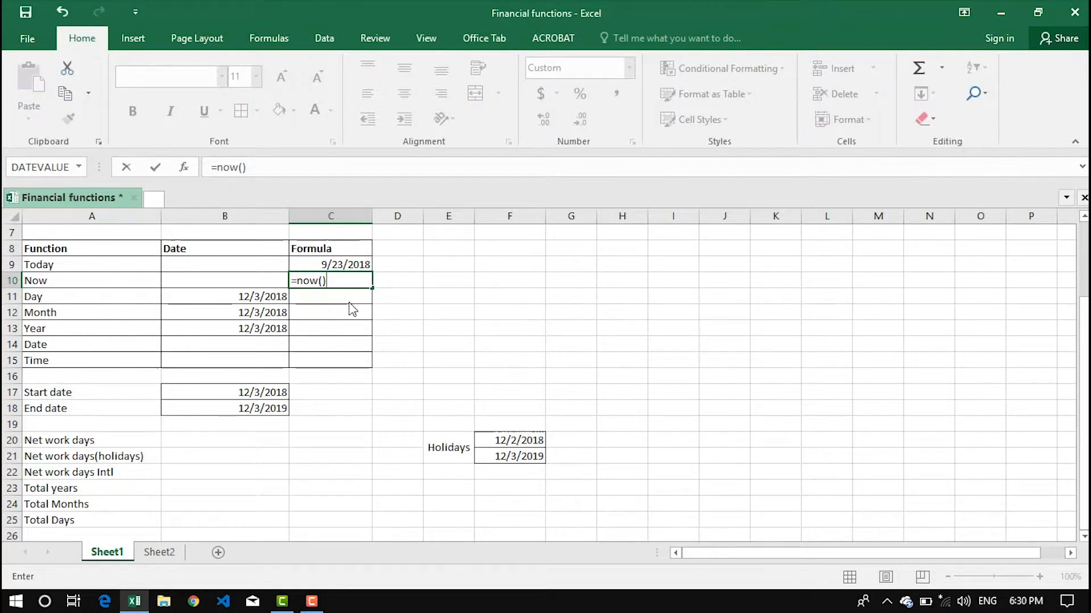
pyautogui.press('Return')
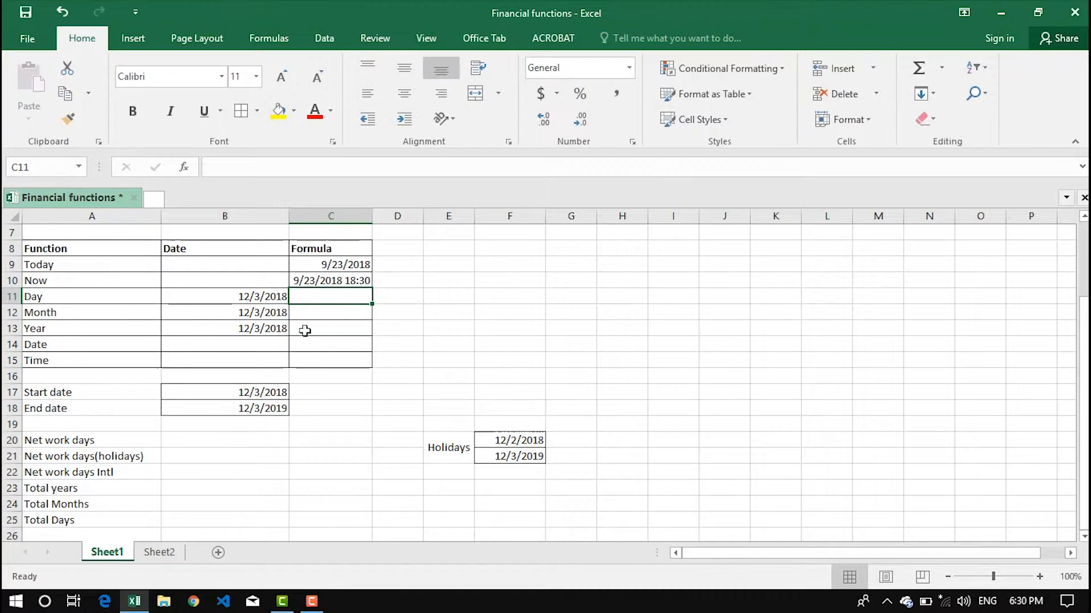
# Step: Enter =DAY(B11) in cell C11 to extract the day from the date in the Day row
pyautogui.click(123, 297)
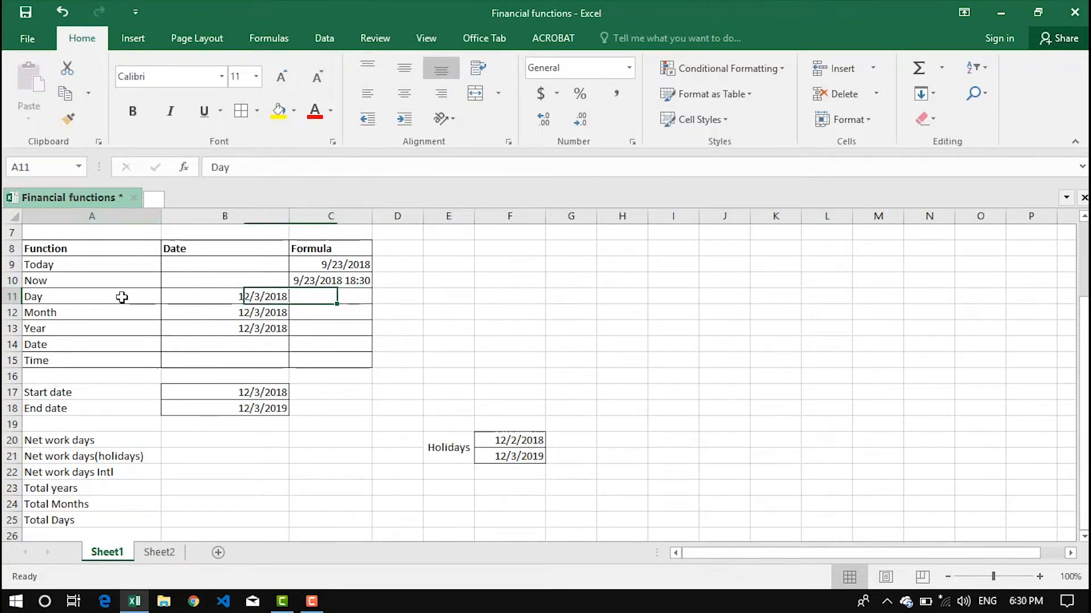
pyautogui.click(213, 299)
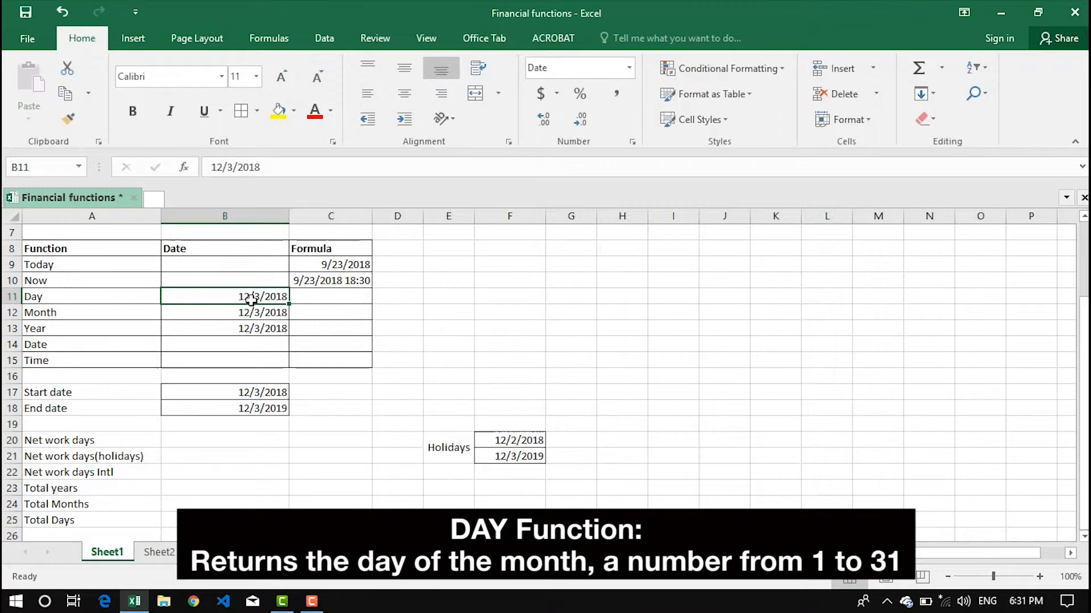
pyautogui.click(320, 299)
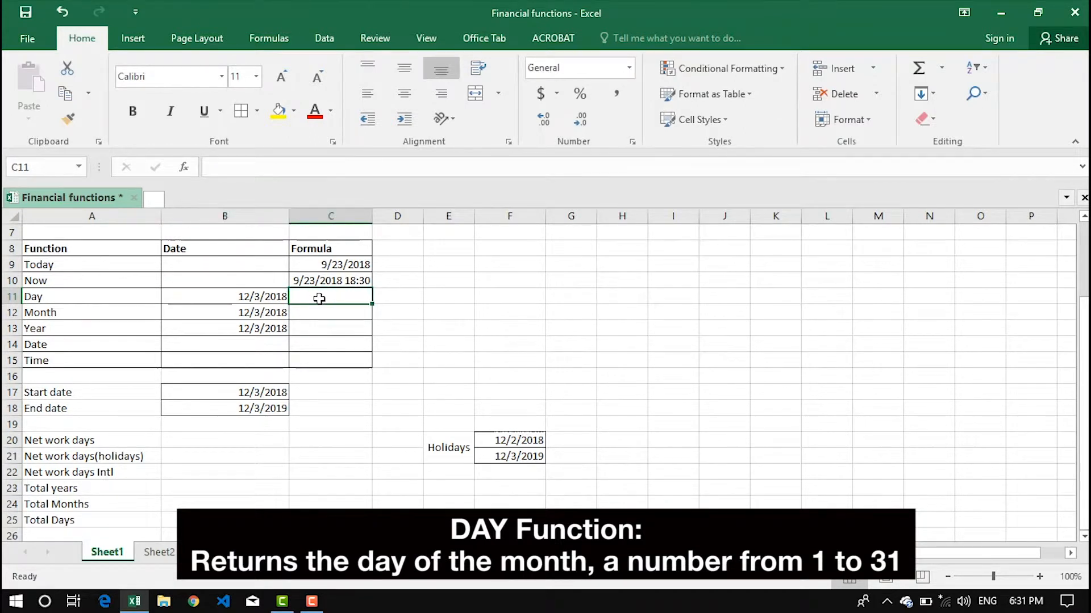
pyautogui.write('=day(')
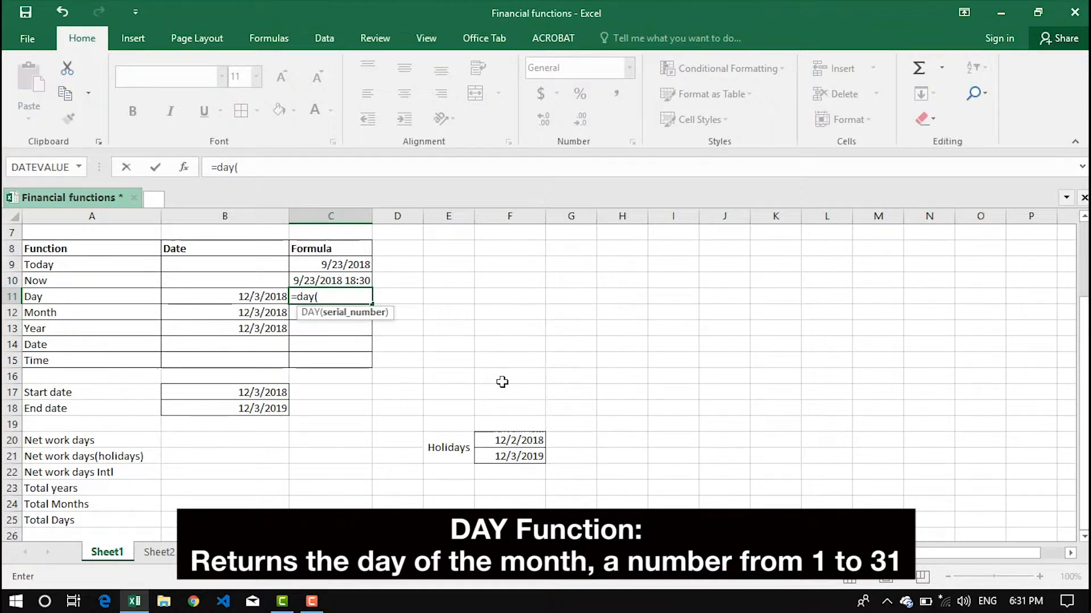
pyautogui.click(246, 299)
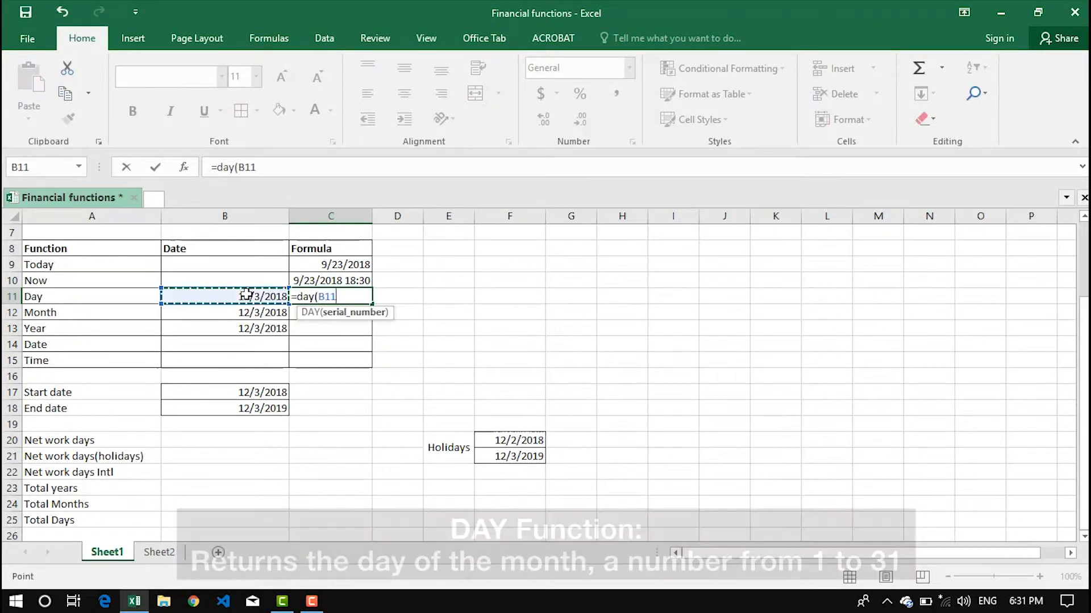
pyautogui.write(')')
pyautogui.press('Return')
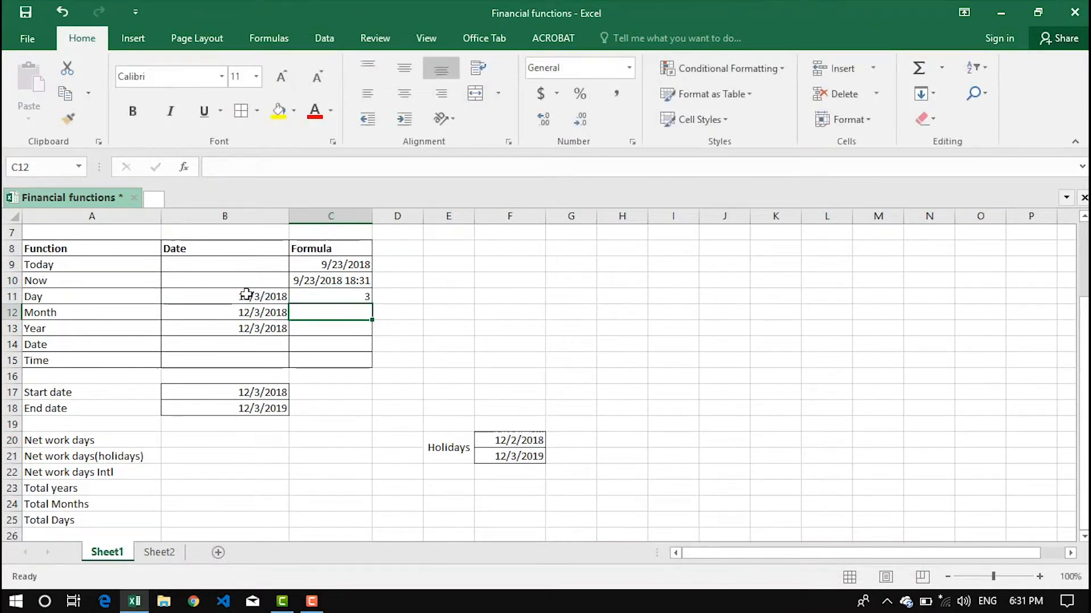
pyautogui.click(339, 297)
# Step: Enter =MONTH(B12) in cell C12 to extract the month number from the date in the Month row
pyautogui.click(327, 316)
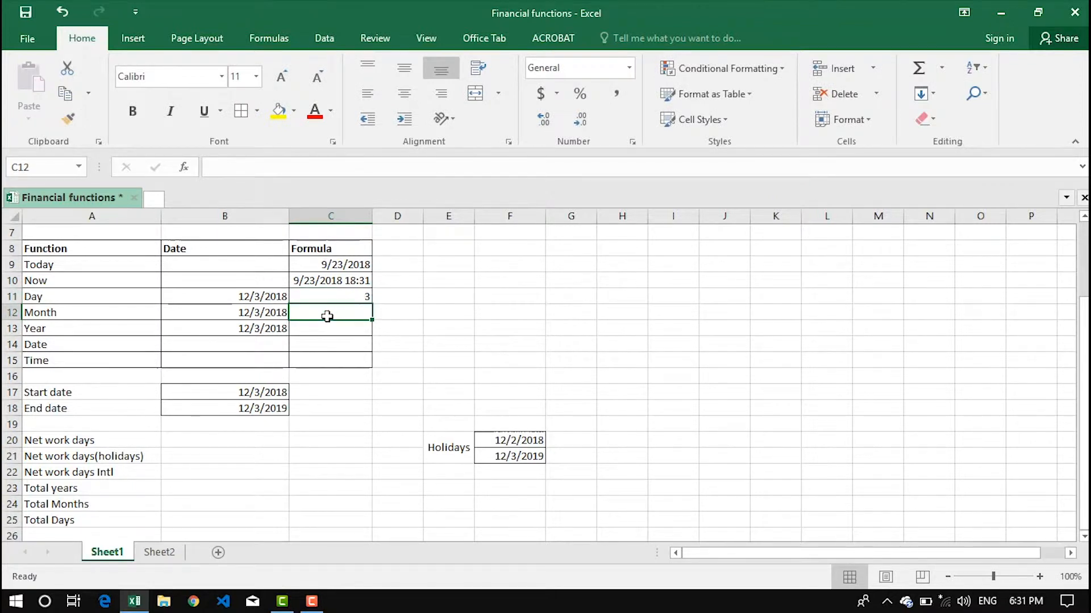
pyautogui.write('=')
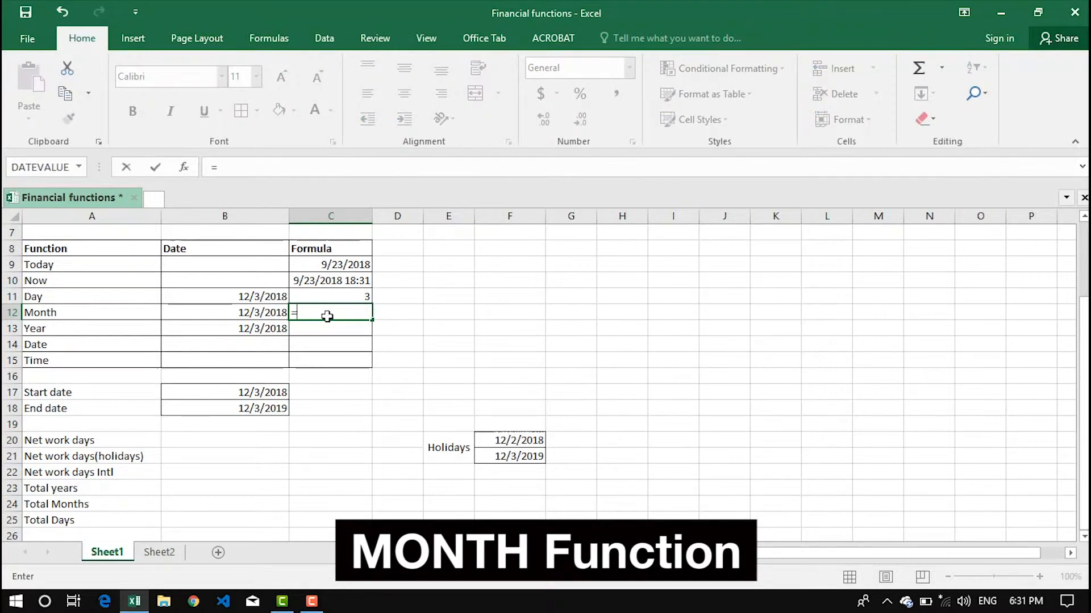
pyautogui.write('month(')
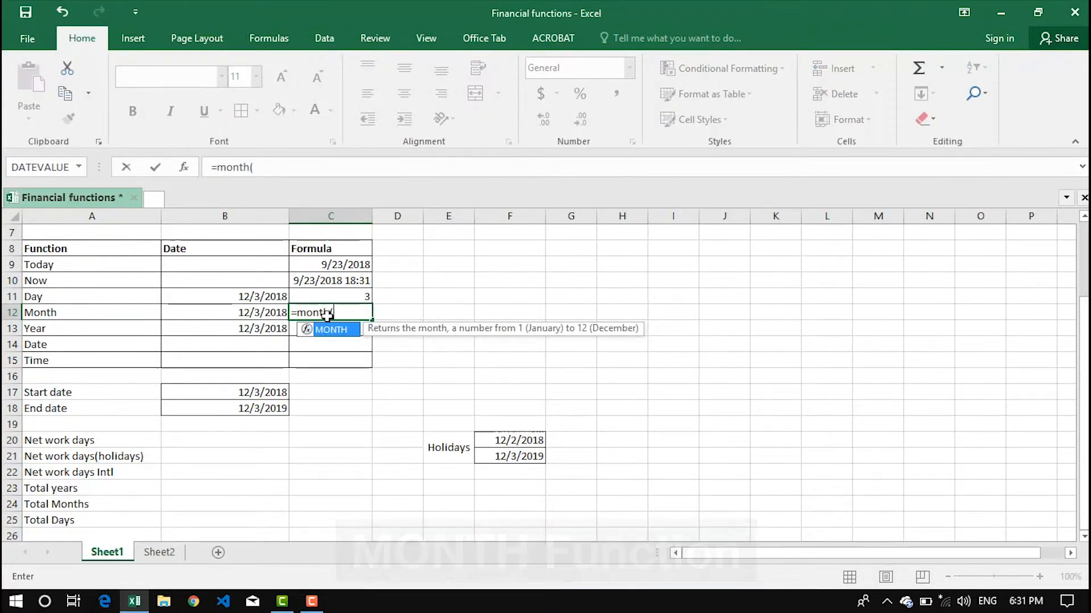
pyautogui.click(254, 313)
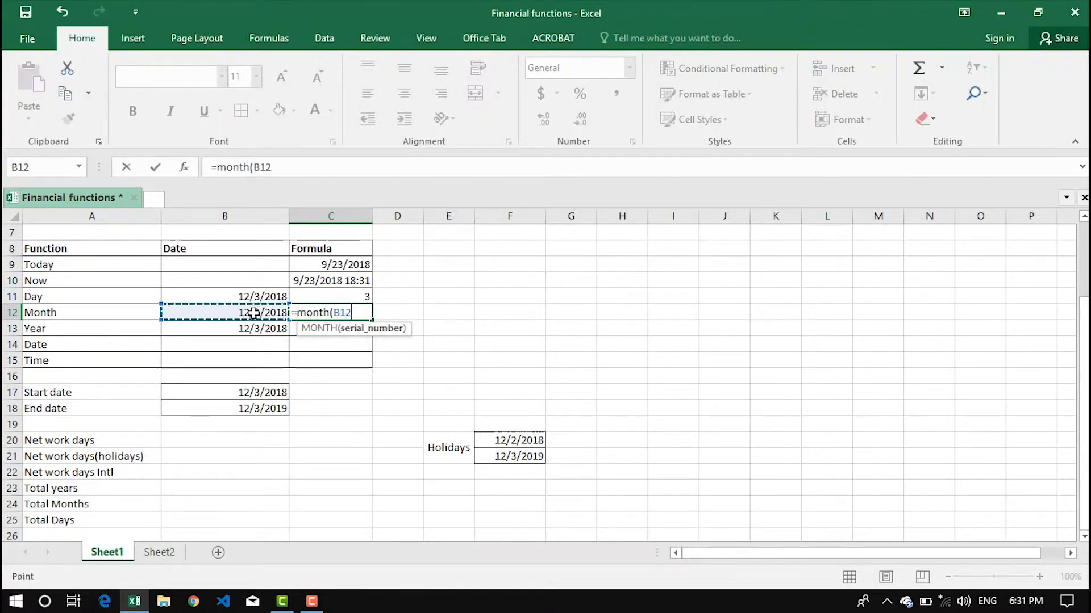
pyautogui.write(')')
pyautogui.press('Return')
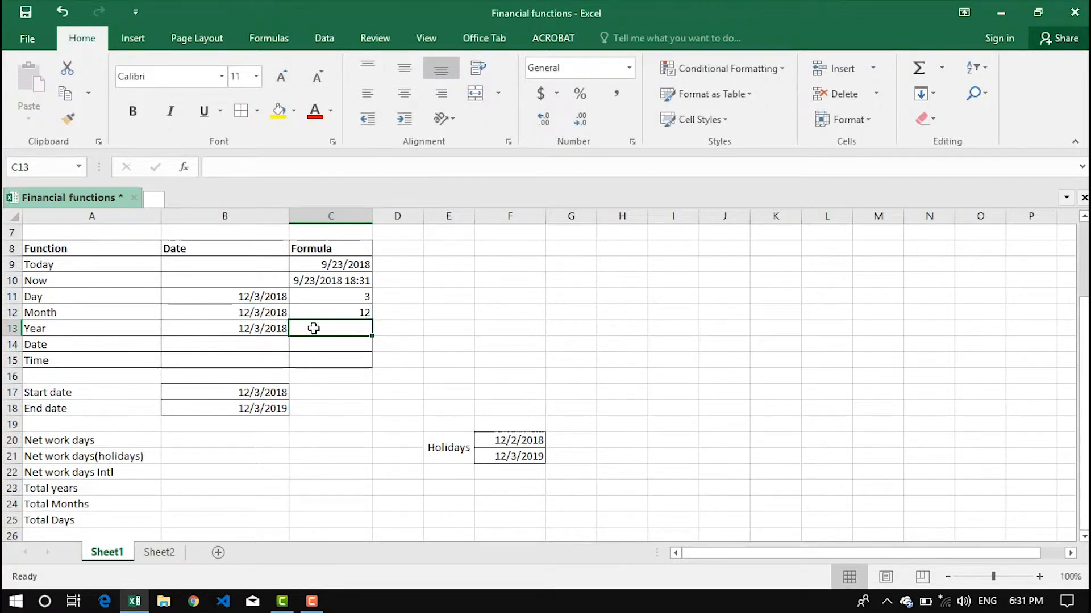
# Step: Enter =YEAR(B13) in cell C13 to extract the year from the date in the Year row
pyautogui.write('=ye')
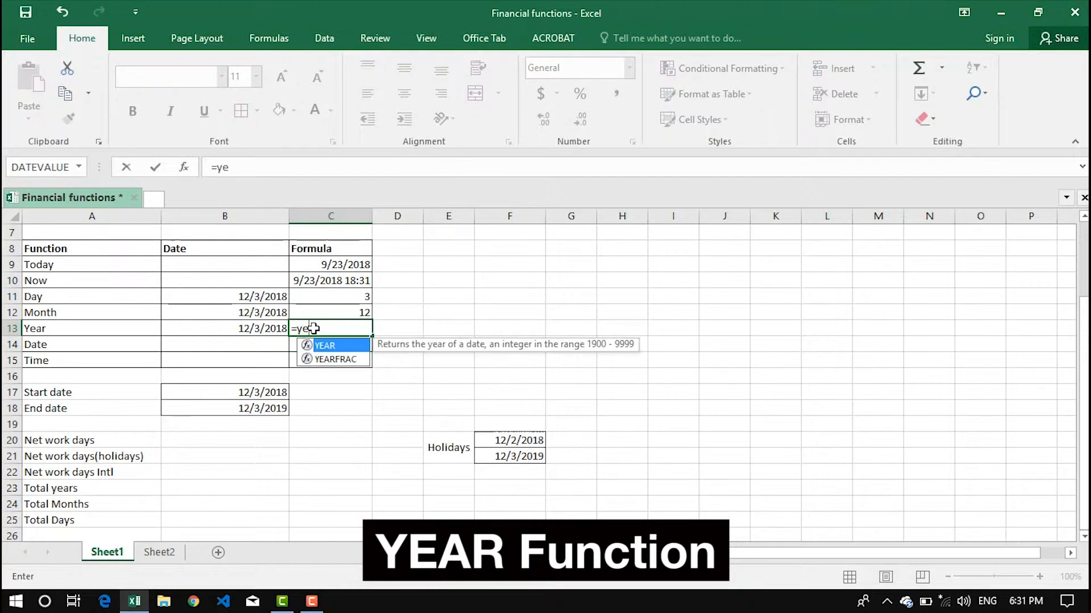
pyautogui.press('Tab')
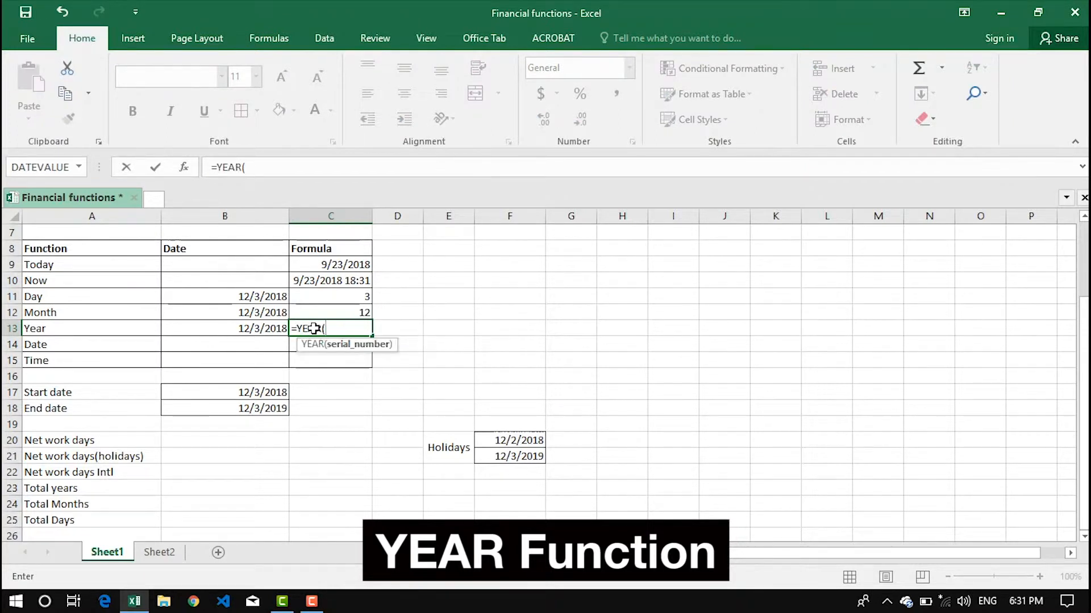
pyautogui.click(254, 328)
pyautogui.write(')')
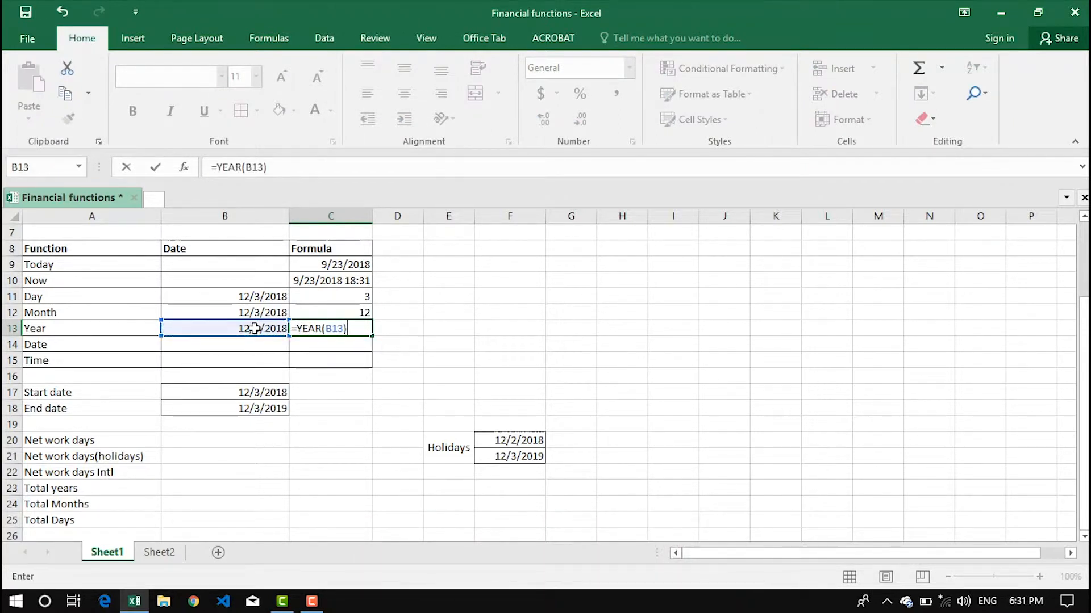
pyautogui.press('Return')
pyautogui.click(312, 328)
# Step: Build a date in cell C14 from the extracted year, month and day with =DATE(C13,C12,C11)
pyautogui.click(321, 342)
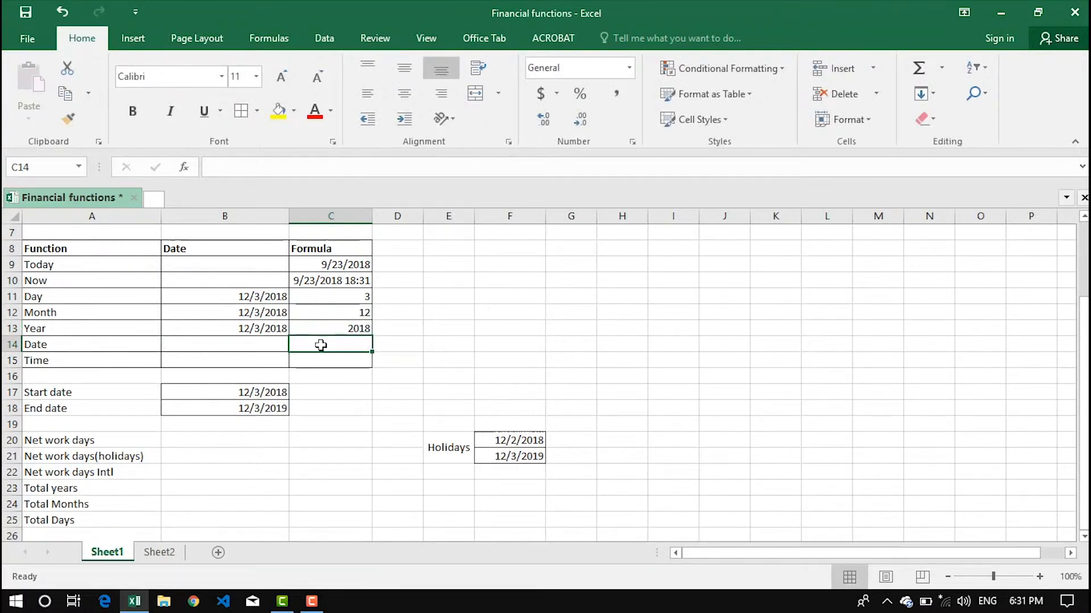
pyautogui.click(132, 342)
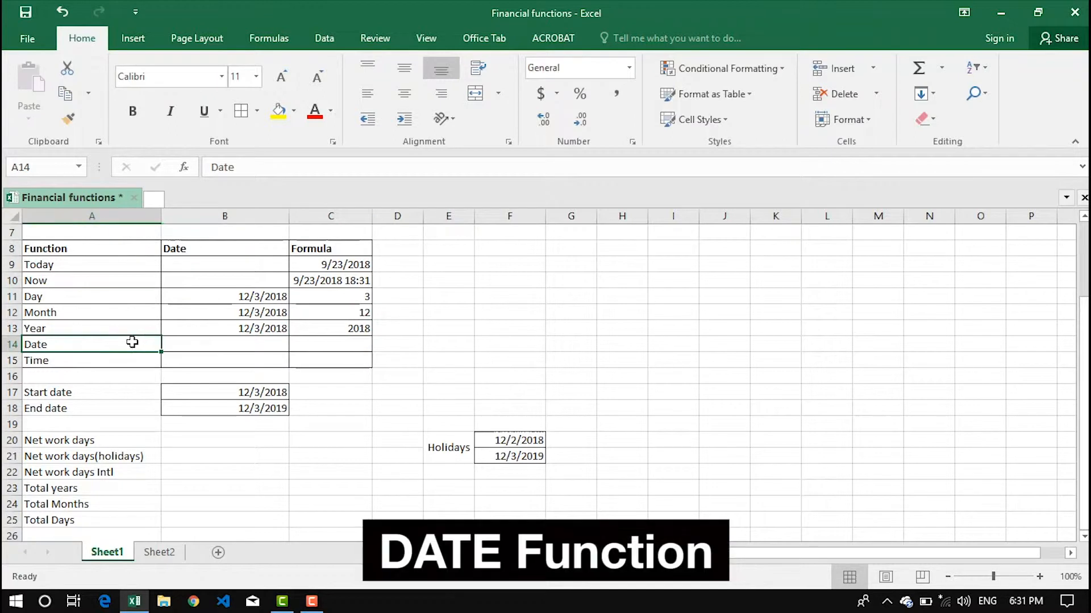
pyautogui.click(310, 342)
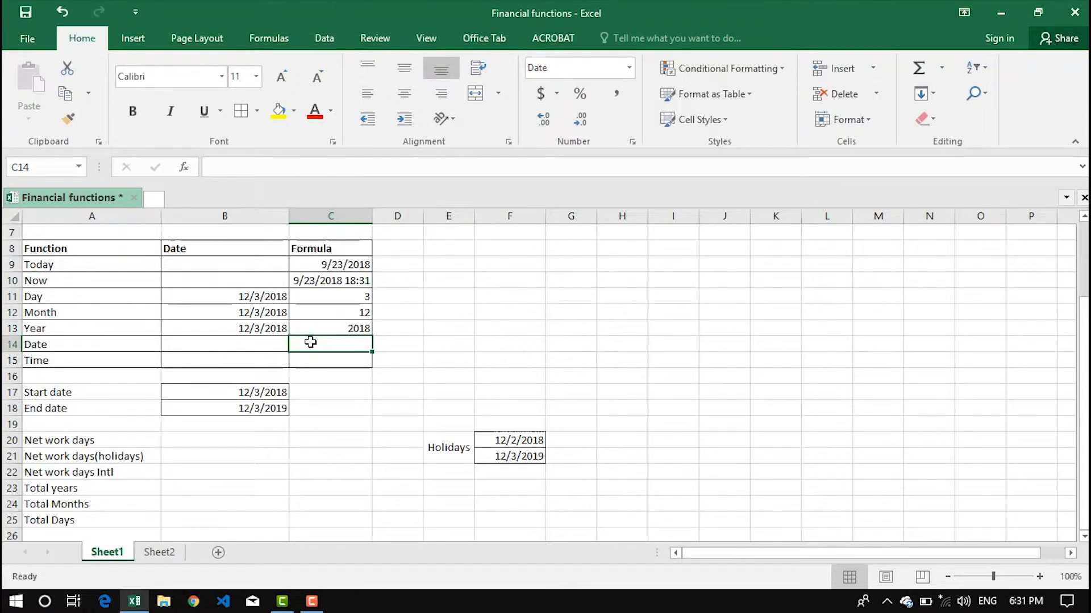
pyautogui.write('=date')
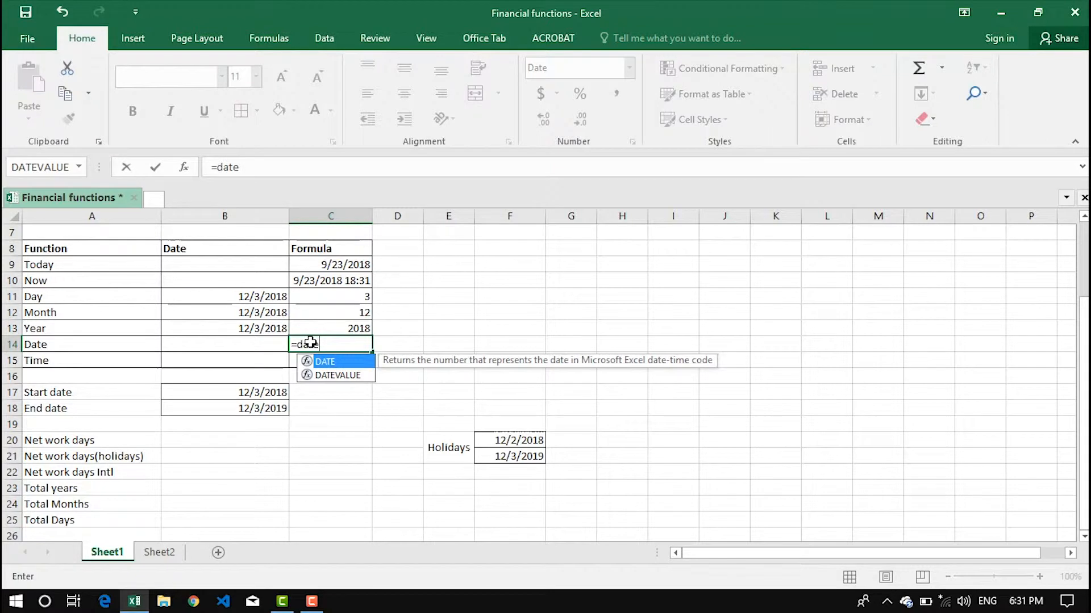
pyautogui.press('Tab')
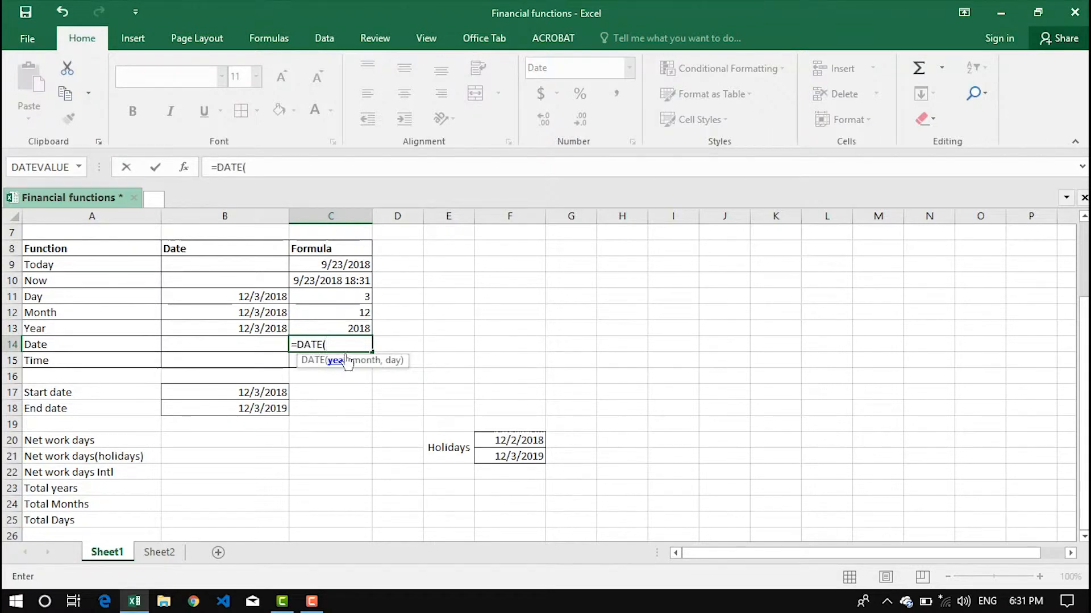
pyautogui.click(330, 324)
pyautogui.write(',')
pyautogui.click(329, 307)
pyautogui.write(',')
pyautogui.click(321, 296)
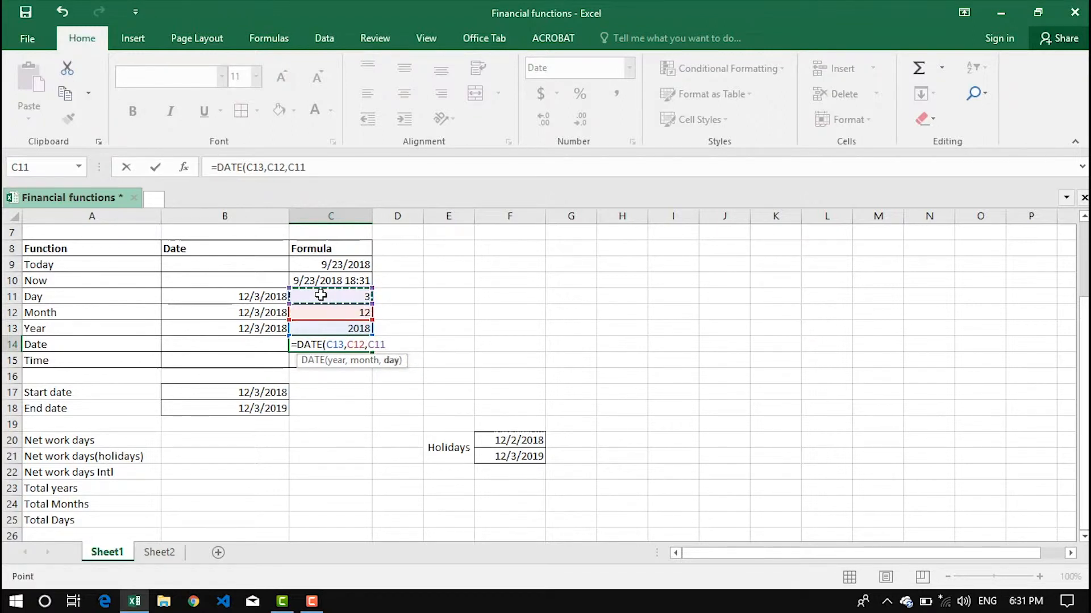
pyautogui.write(')')
pyautogui.press('Return')
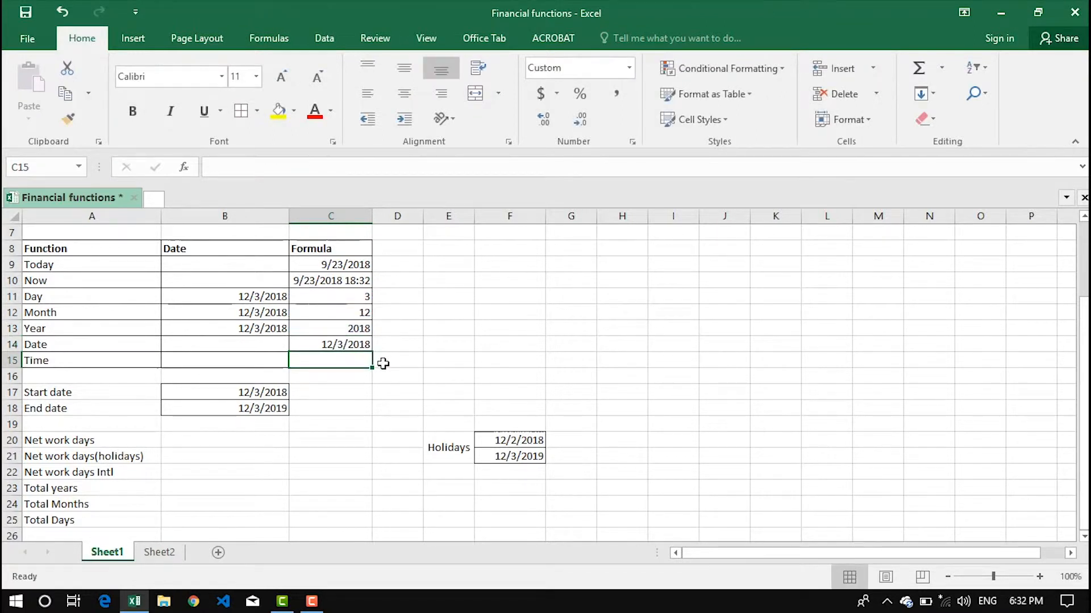
pyautogui.click(342, 344)
# Step: Enter =TIME(18,20,10) in cell C15 to build a time from hour, minute and second values
pyautogui.click(320, 362)
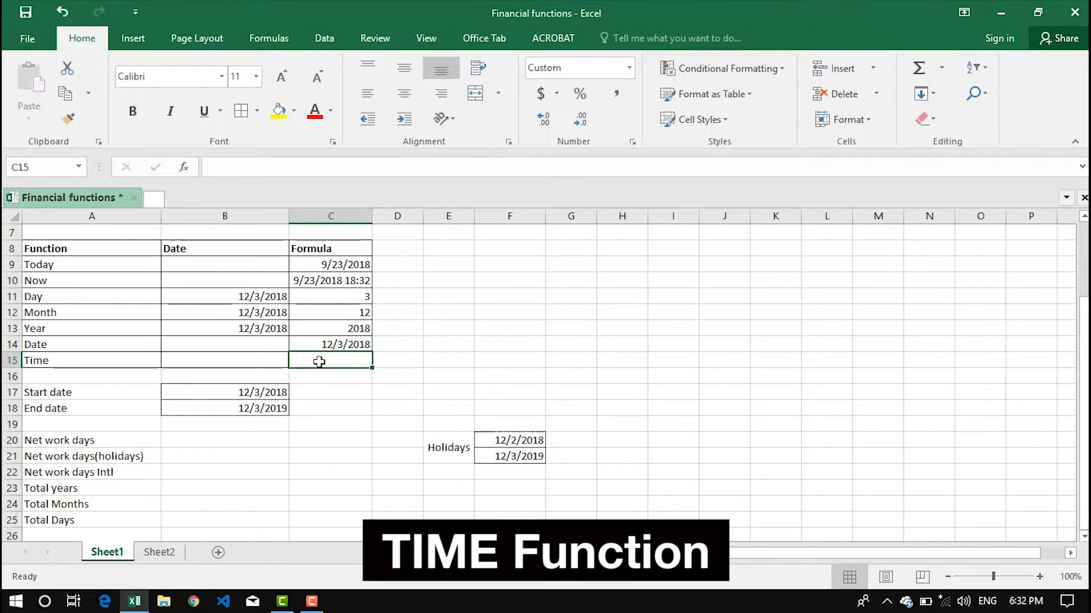
pyautogui.write('=time')
pyautogui.press('Tab')
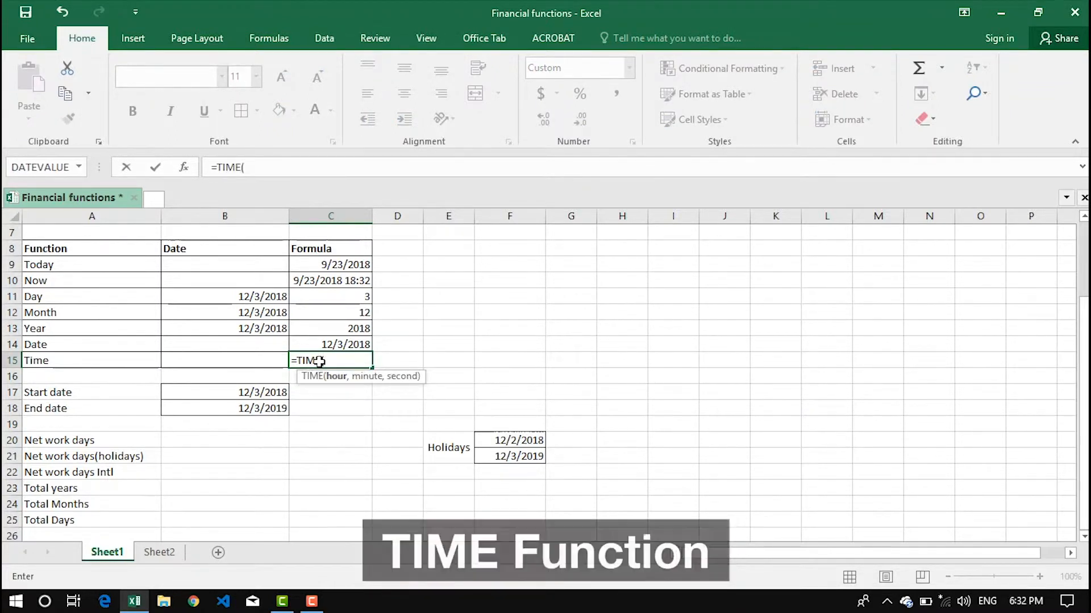
pyautogui.write('18,20,10)')
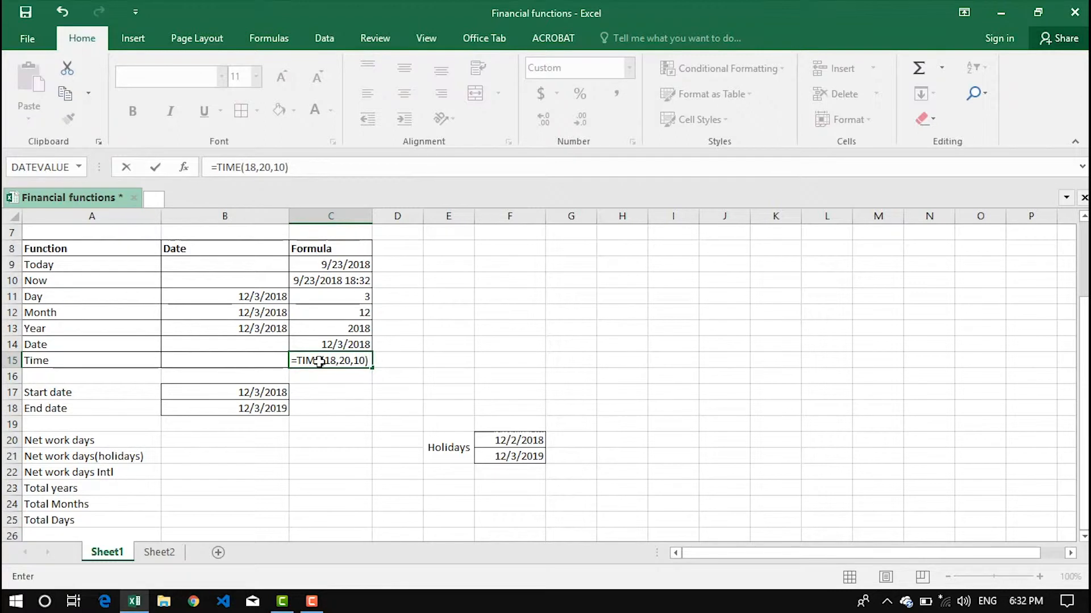
pyautogui.press('Return')
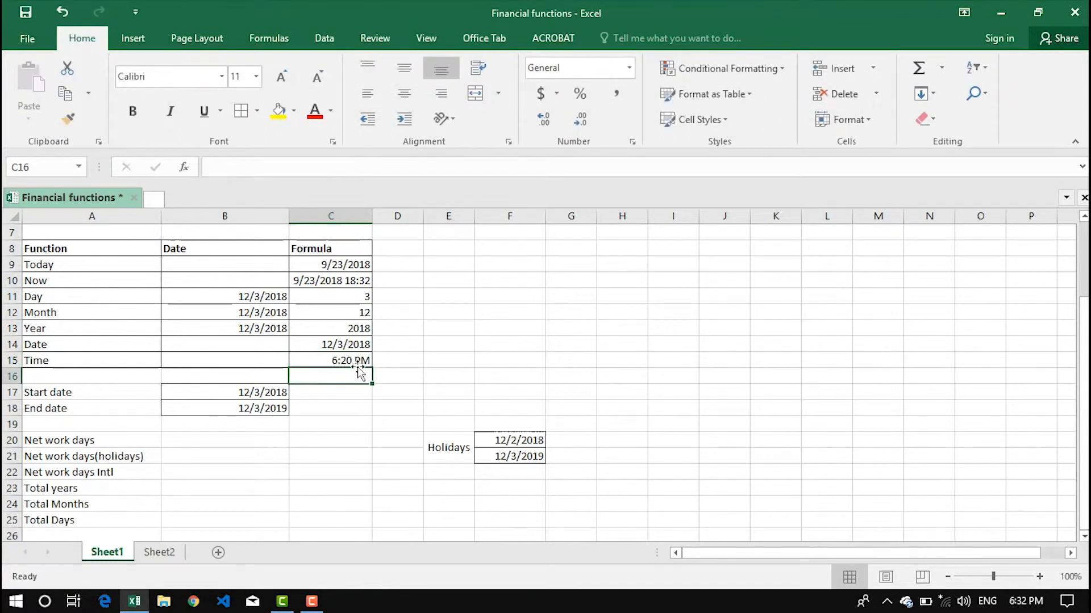
# Step: Review the Time formula in C15, the work-day and total labels in A20:A25, and the start and end dates in B17:B18
pyautogui.click(354, 357)
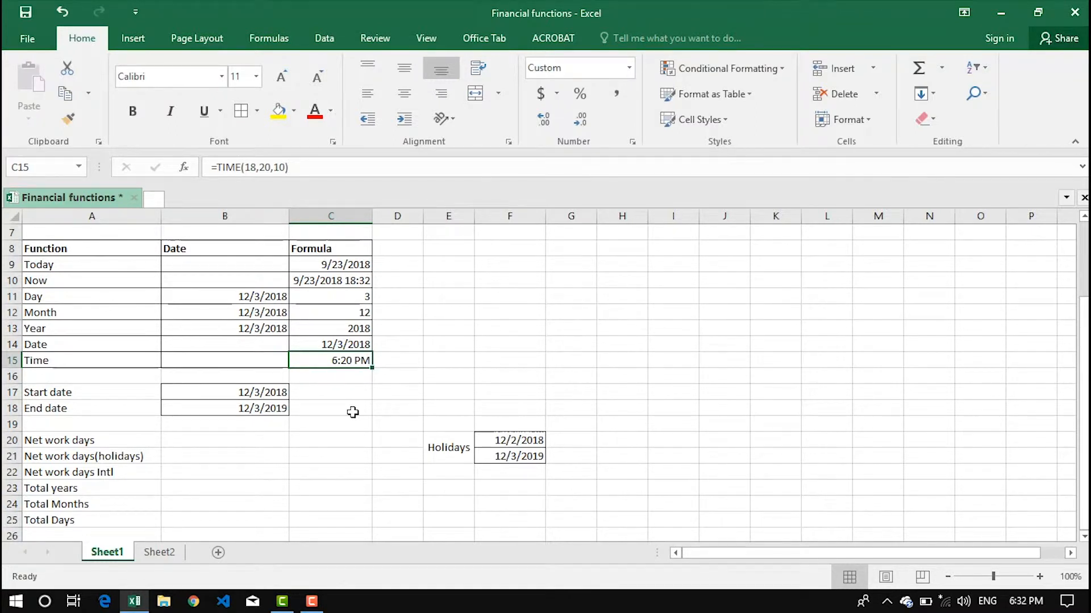
pyautogui.scroll(-2, 353, 412)
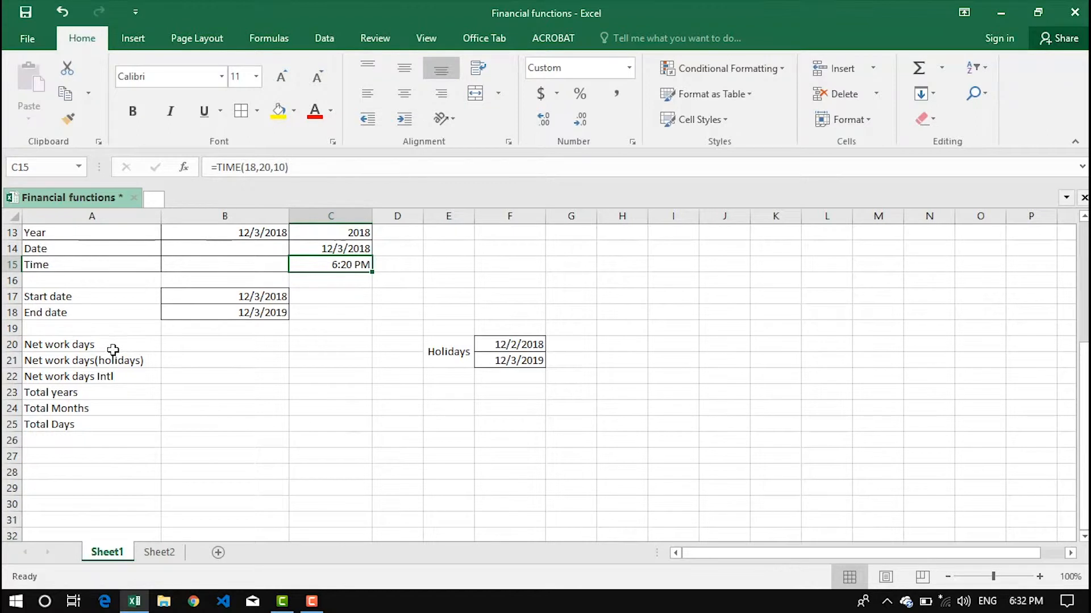
pyautogui.click(108, 345)
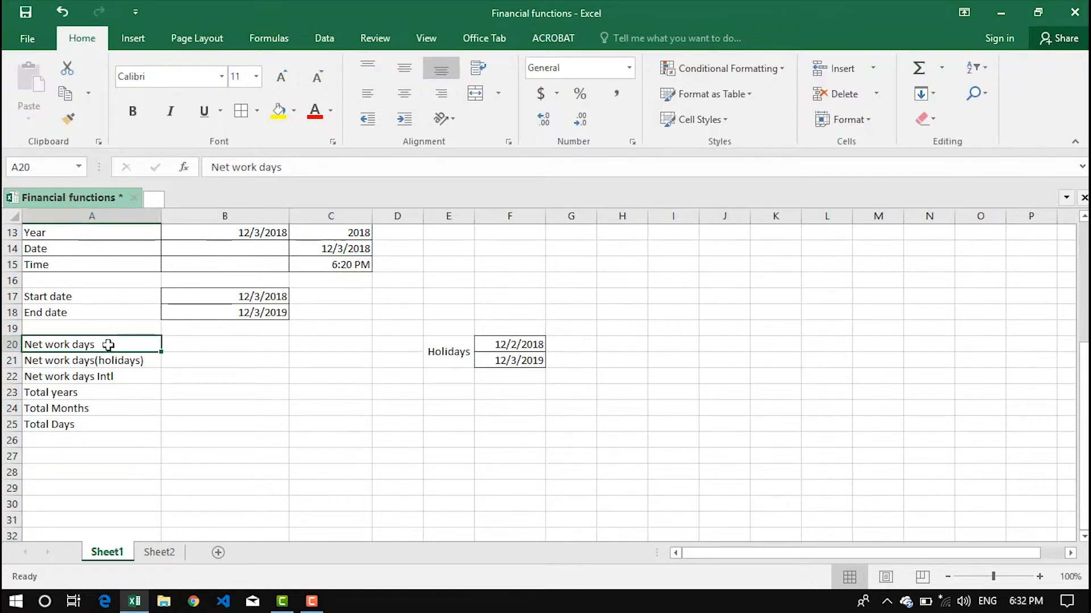
pyautogui.click(121, 377)
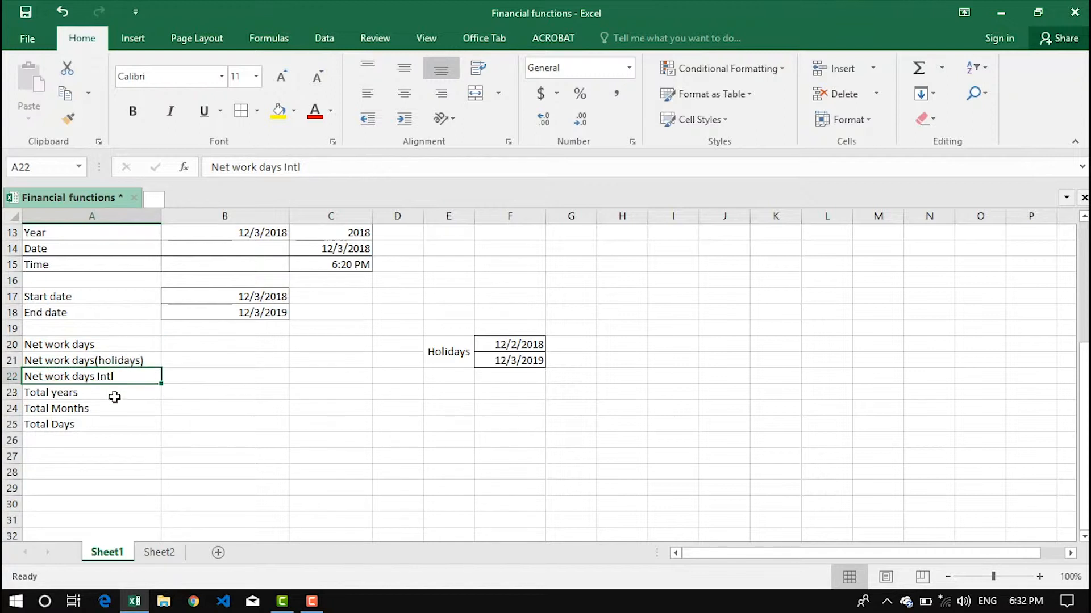
pyautogui.moveTo(108, 394); pyautogui.dragTo(108, 425)
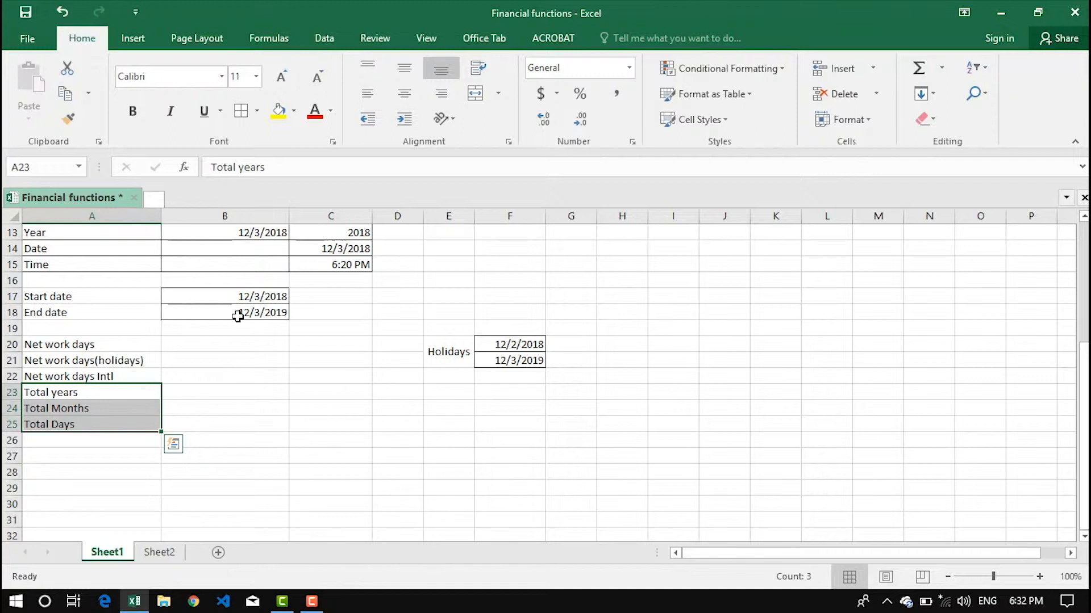
pyautogui.moveTo(237, 295); pyautogui.dragTo(235, 312)
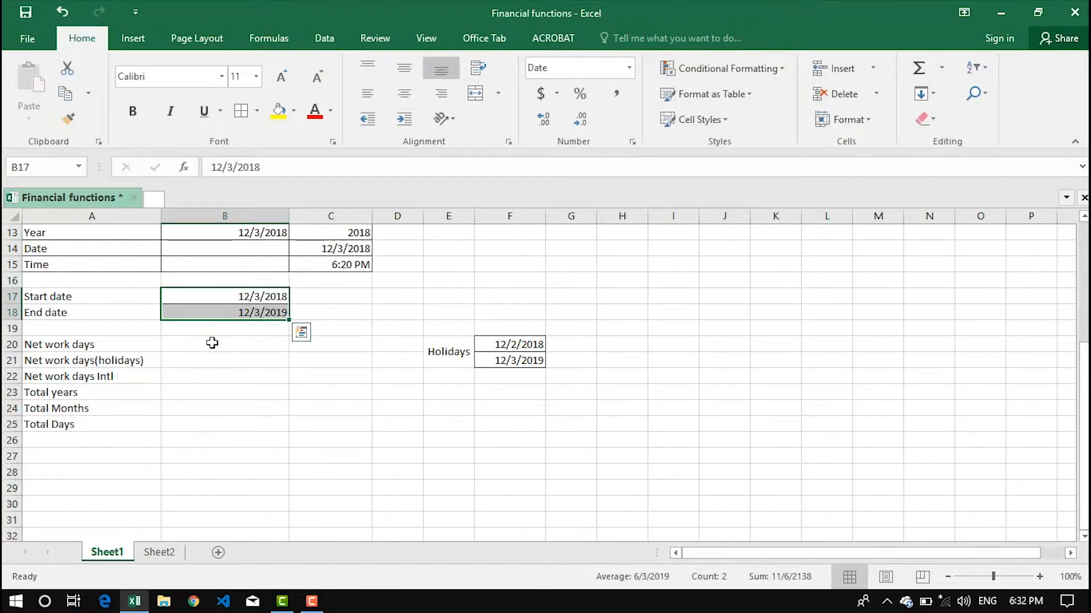
pyautogui.click(212, 343)
pyautogui.click(199, 298)
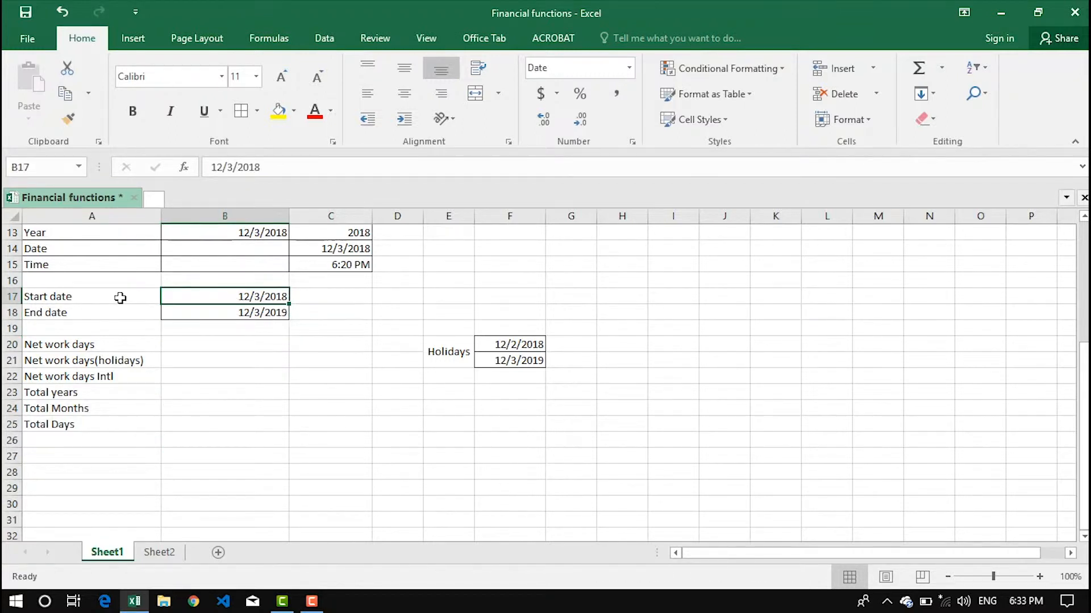
pyautogui.click(120, 298)
pyautogui.click(124, 314)
pyautogui.click(120, 296)
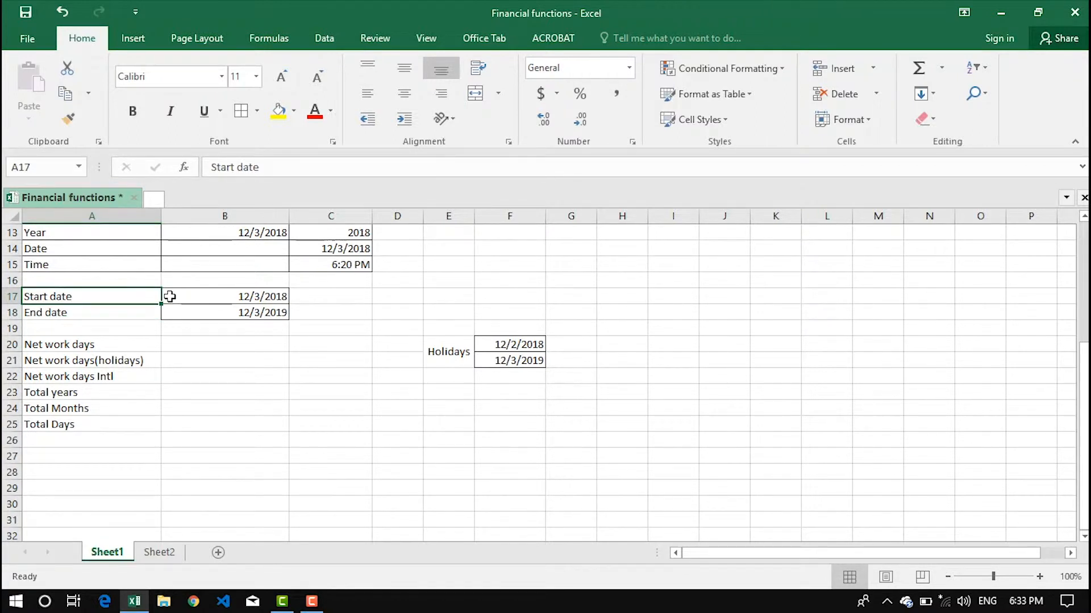
pyautogui.click(133, 316)
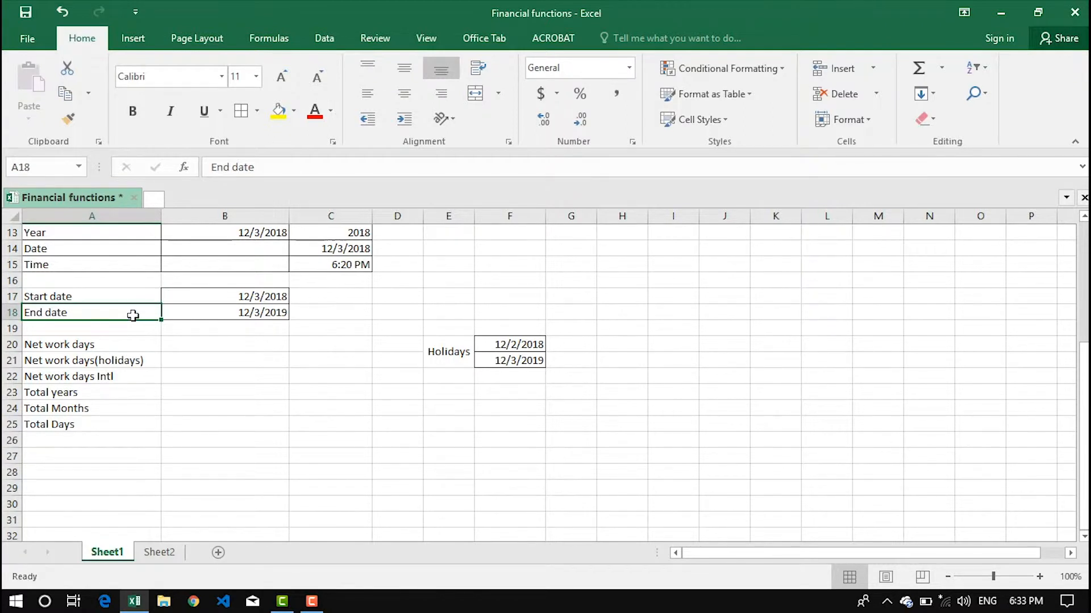
pyautogui.click(190, 296)
pyautogui.moveTo(190, 296); pyautogui.dragTo(191, 313)
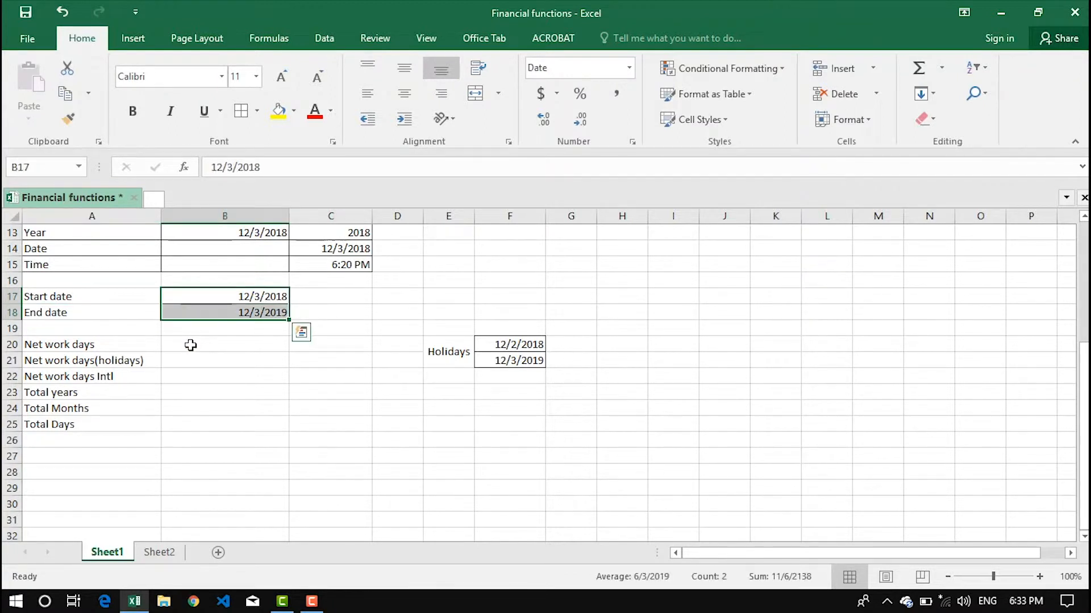
pyautogui.click(190, 345)
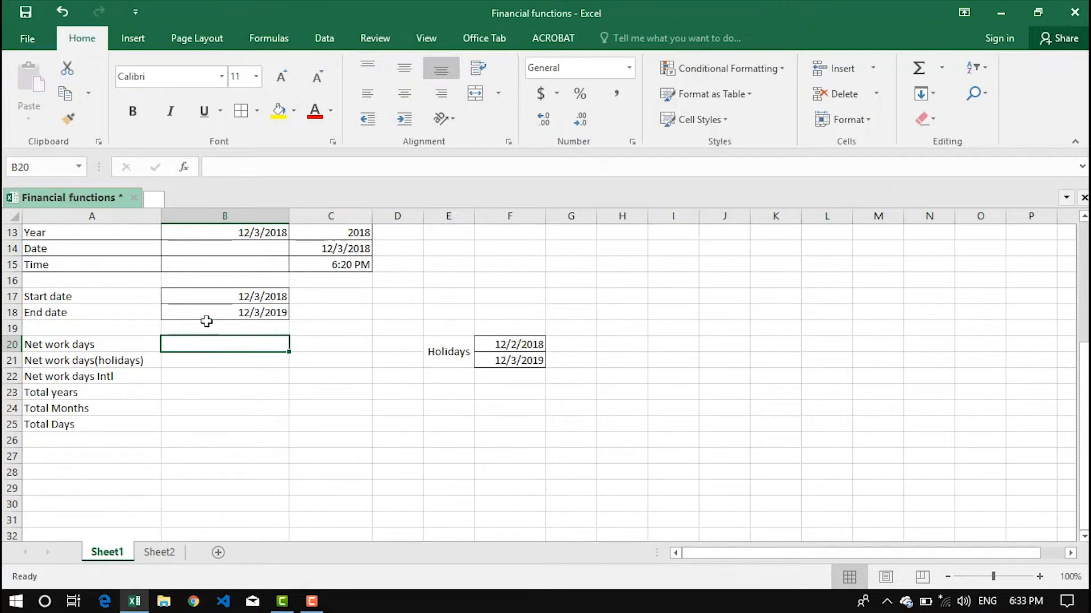
pyautogui.moveTo(207, 296); pyautogui.dragTo(207, 315)
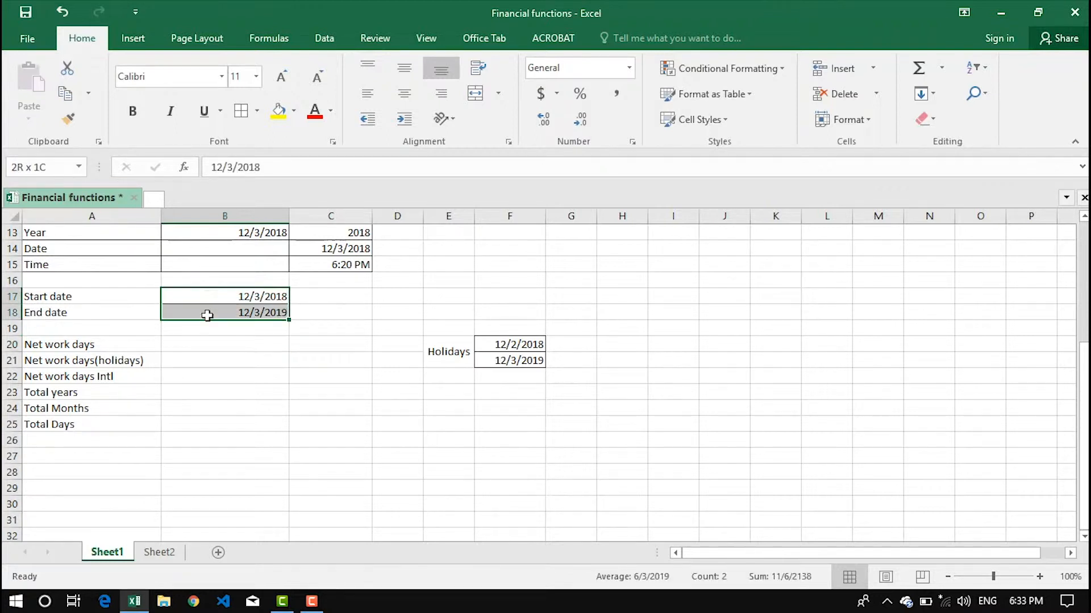
# Step: Enter =NETWORKDAYS(B17,B18) in cell B20 to count the working days between the start and end dates
pyautogui.click(196, 344)
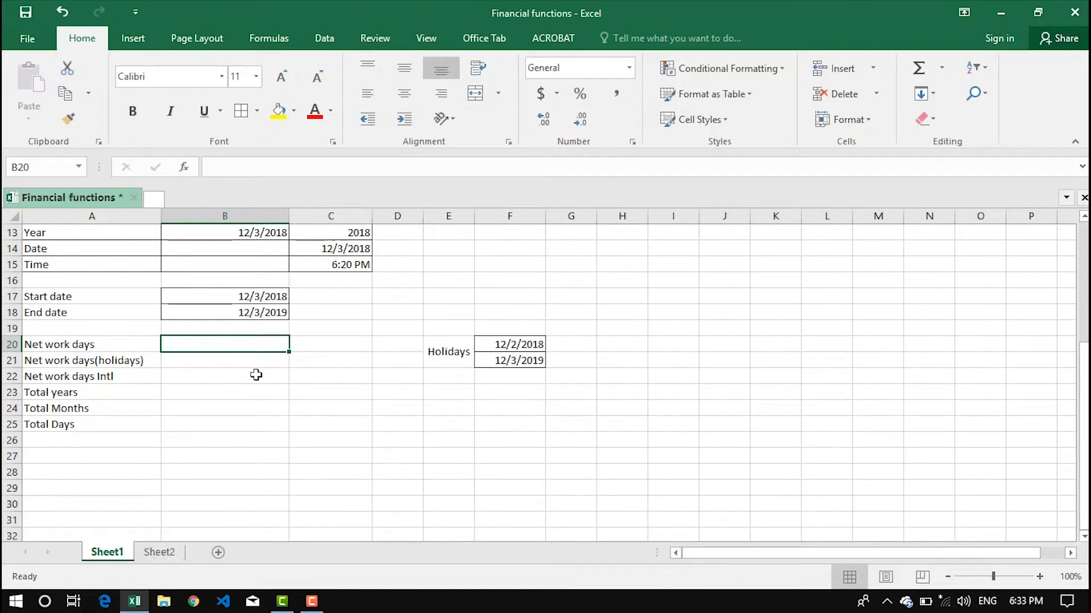
pyautogui.write('=netw')
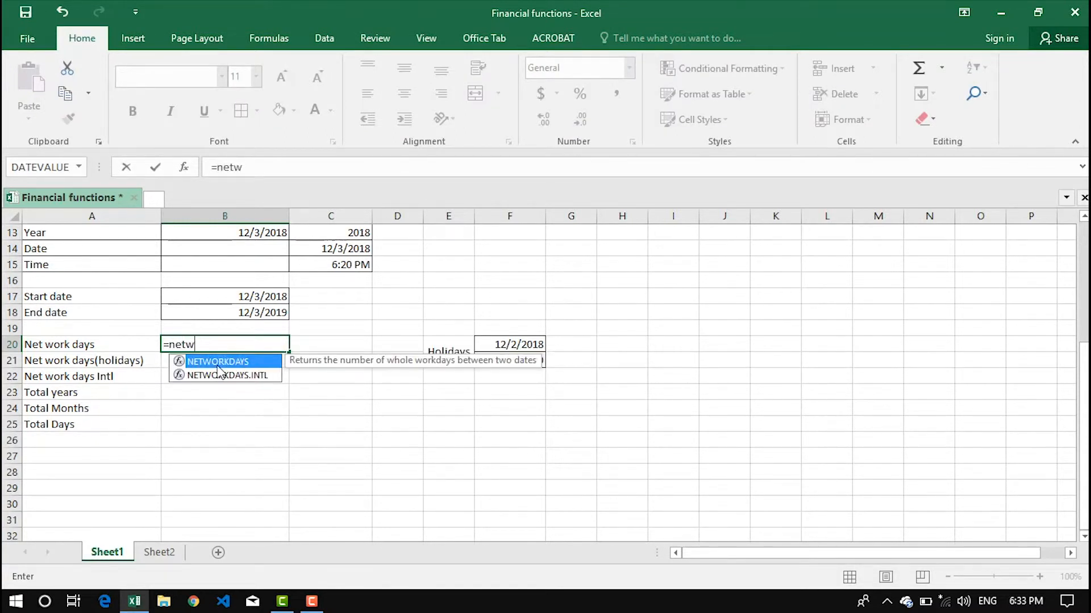
pyautogui.doubleClick(219, 364)
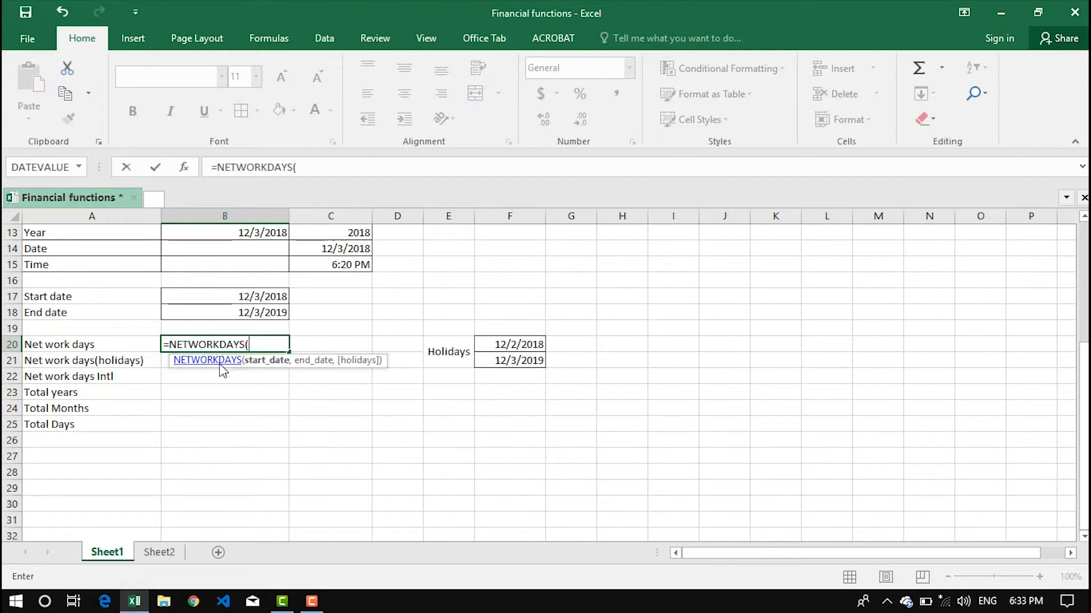
pyautogui.click(213, 295)
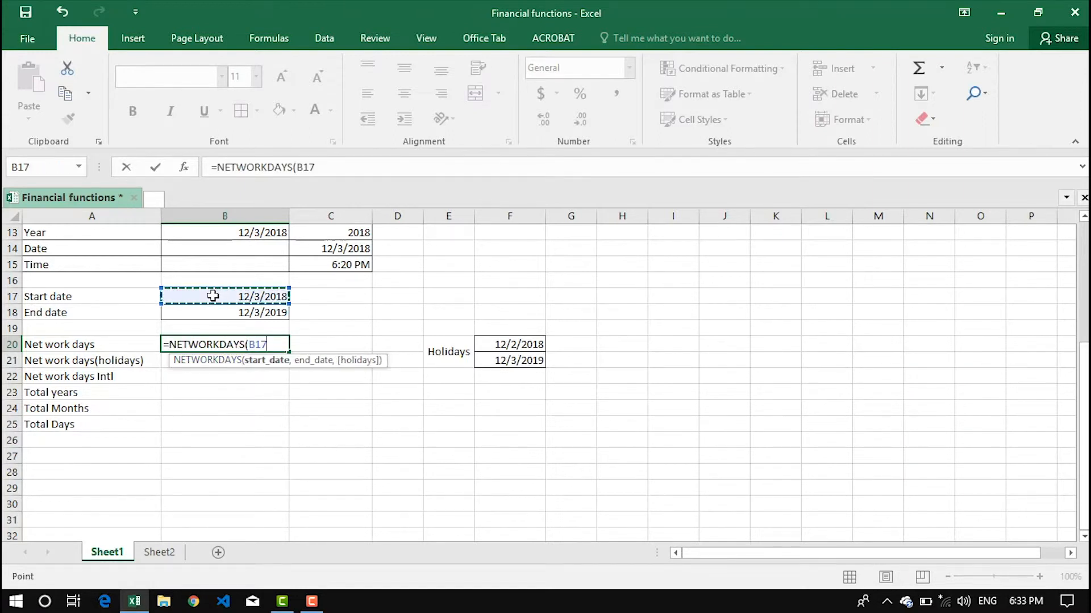
pyautogui.write(',')
pyautogui.click(219, 313)
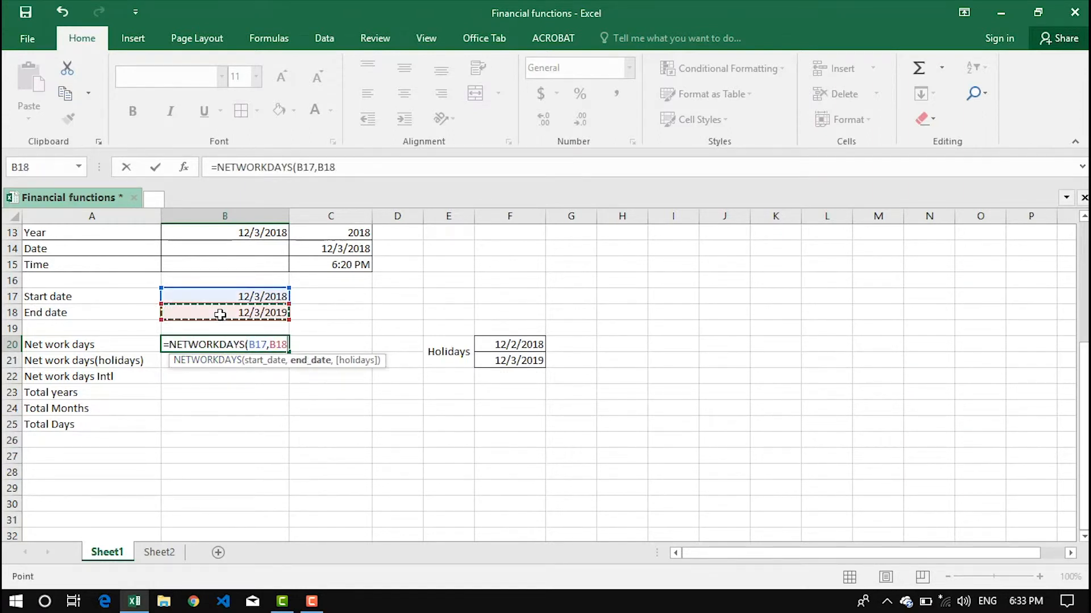
pyautogui.write(')')
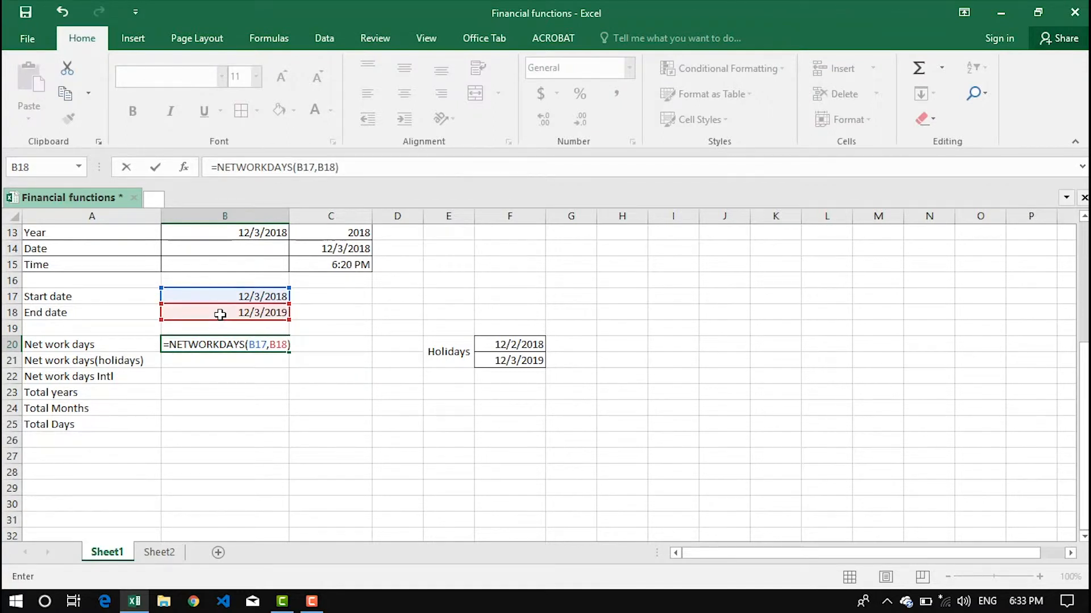
pyautogui.press('Return')
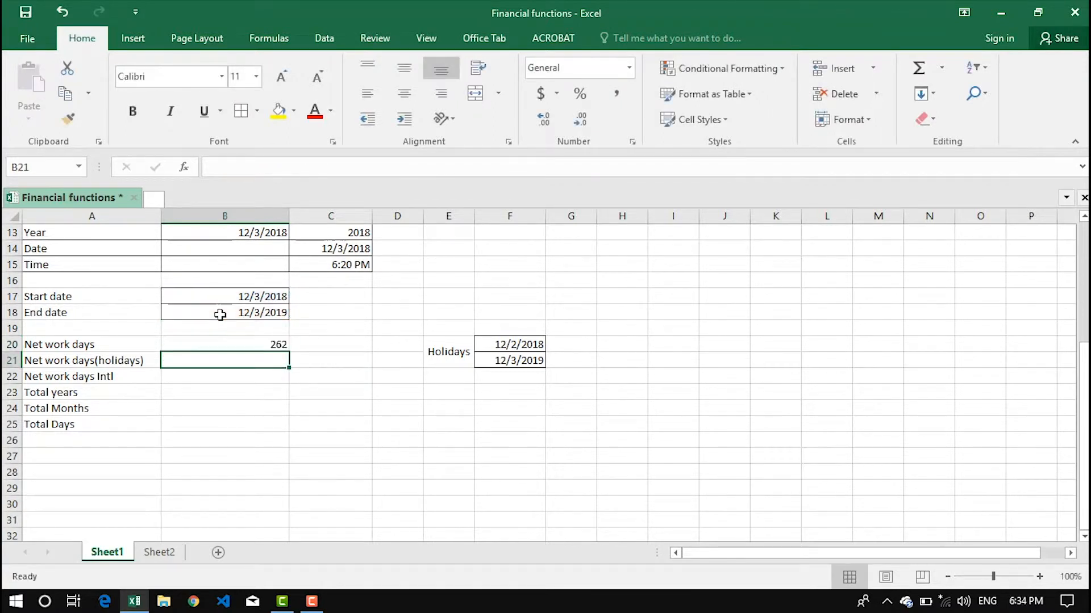
pyautogui.click(233, 345)
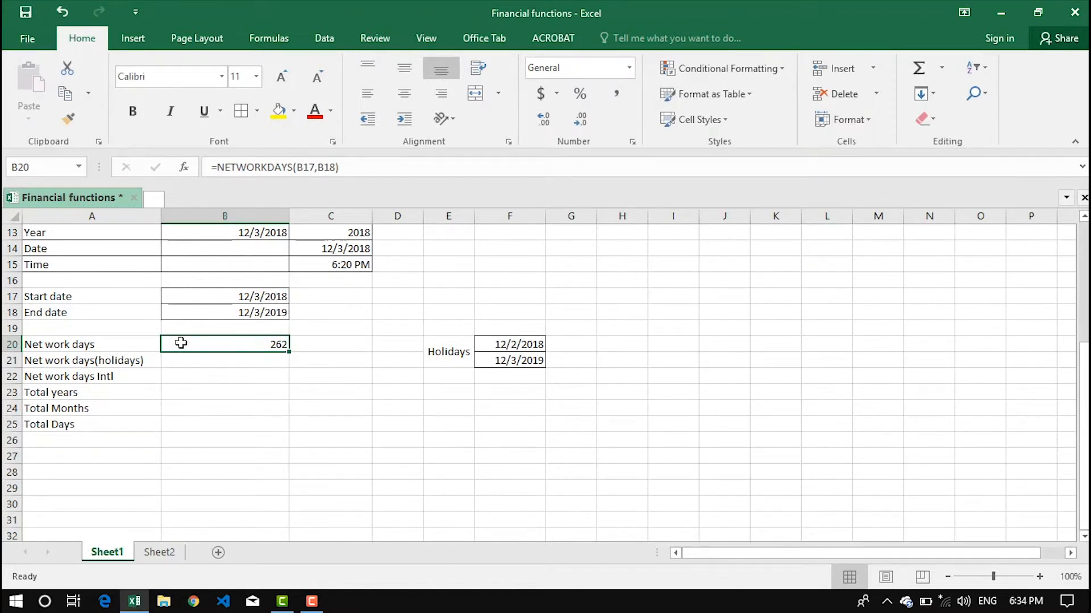
# Step: Enter =NETWORKDAYS(B17,B18,F20:F21) in cell B21 to count the working days excluding the listed holidays
pyautogui.click(223, 361)
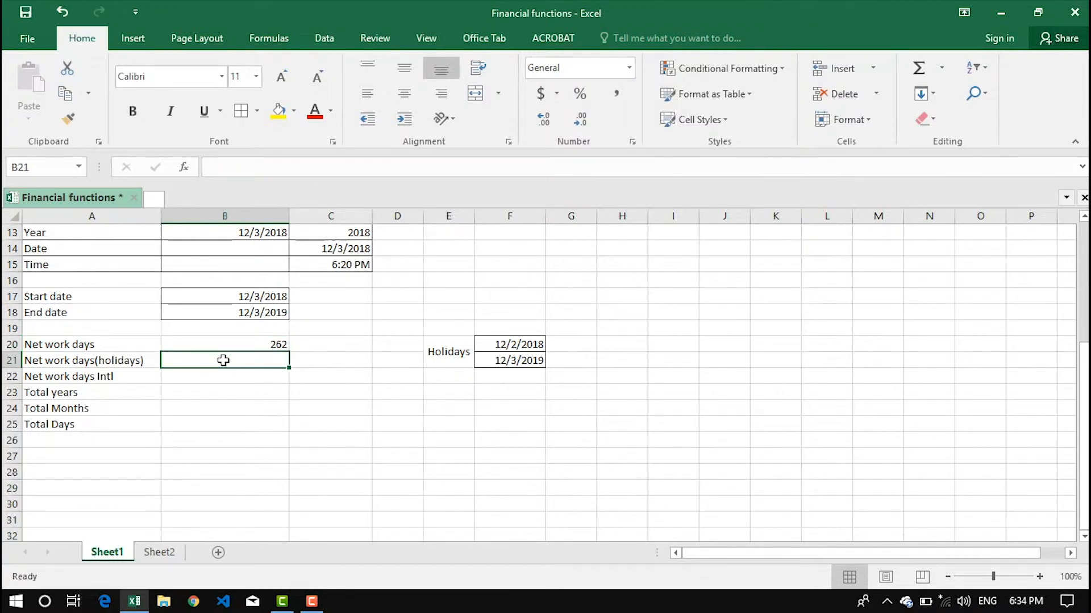
pyautogui.click(243, 340)
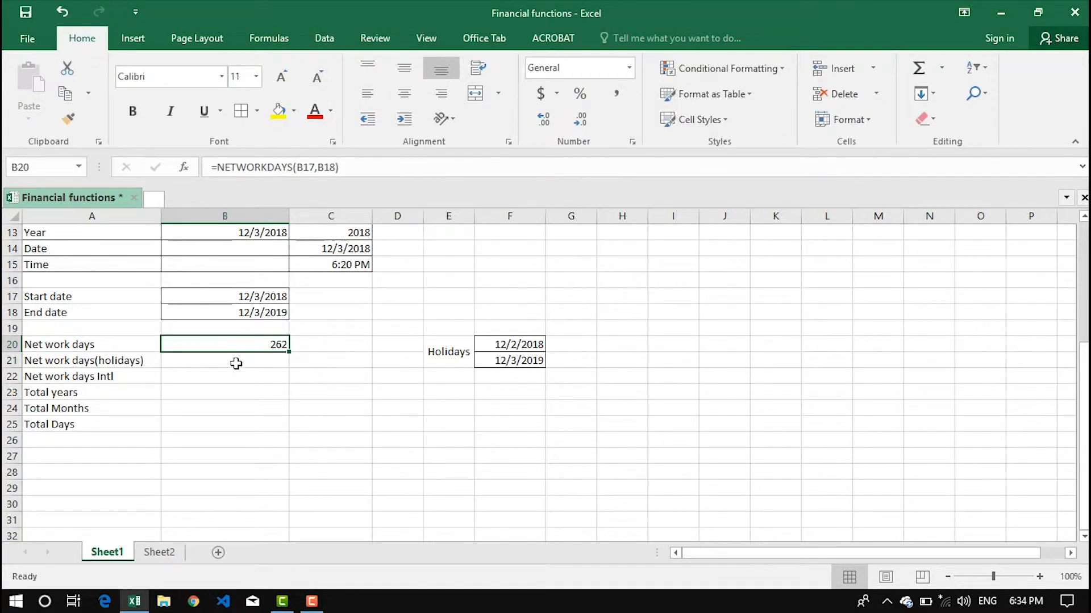
pyautogui.click(237, 364)
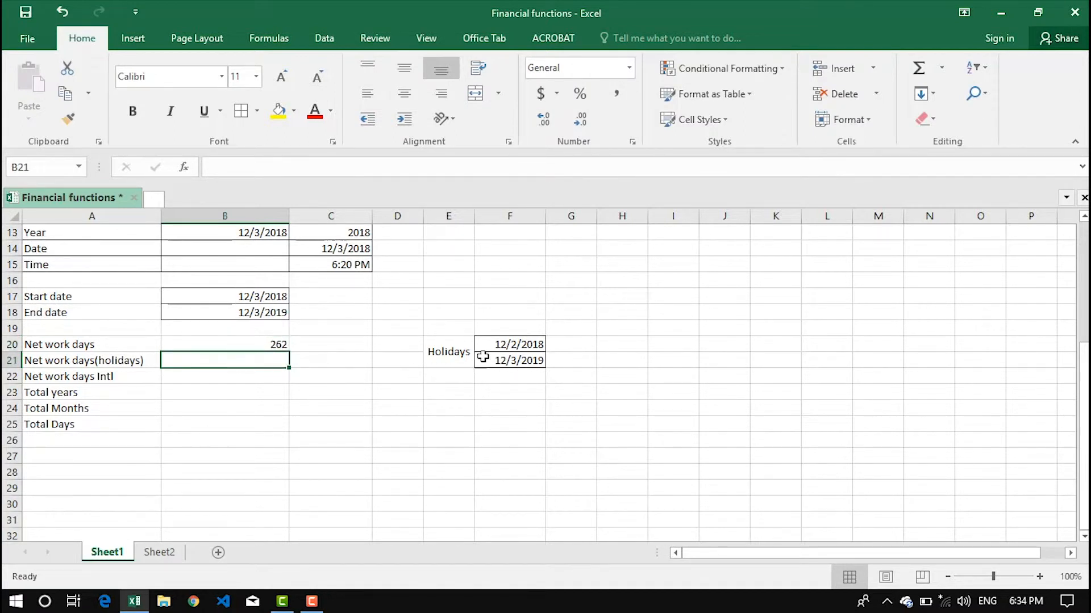
pyautogui.moveTo(494, 343)
pyautogui.mouseDown()
pyautogui.moveTo(511, 377)
pyautogui.moveTo(489, 343)
pyautogui.moveTo(492, 361)
pyautogui.mouseUp()
pyautogui.click(268, 364)
pyautogui.click(258, 361)
pyautogui.write('=netw')
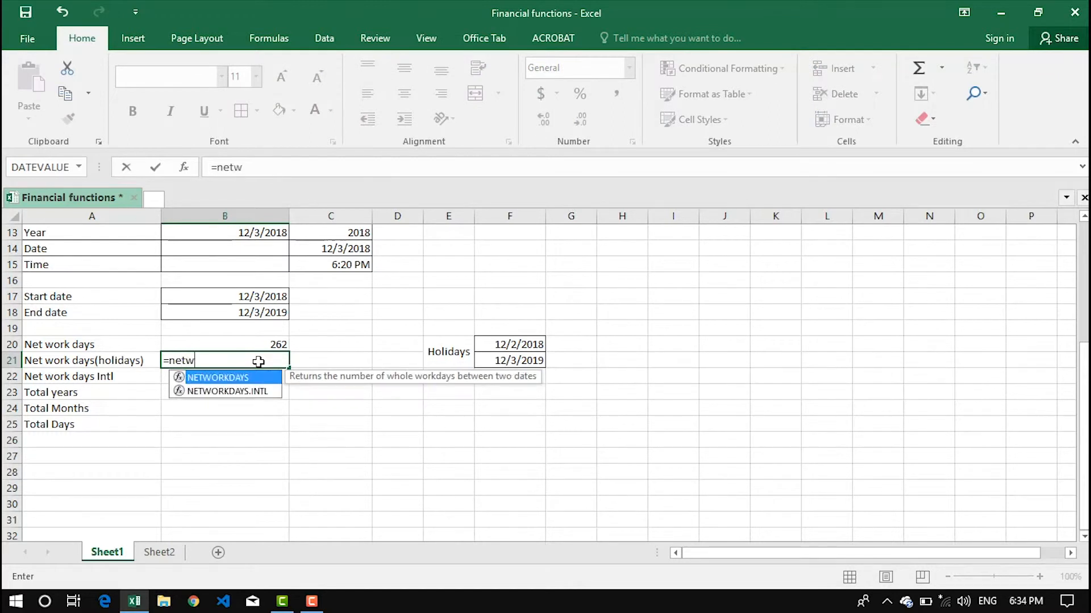
pyautogui.press('Tab')
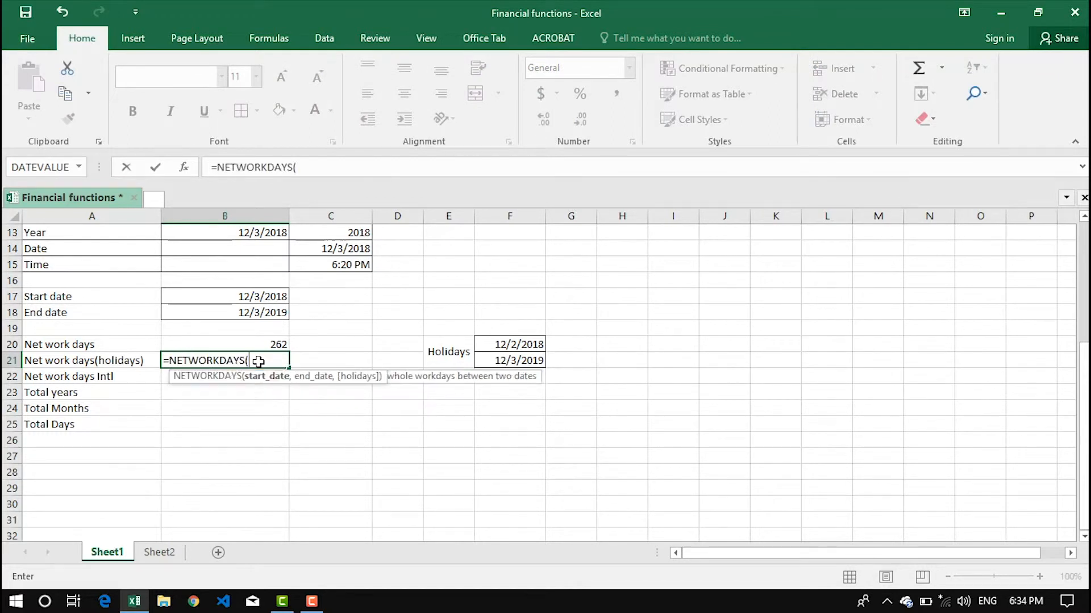
pyautogui.click(222, 293)
pyautogui.write(',')
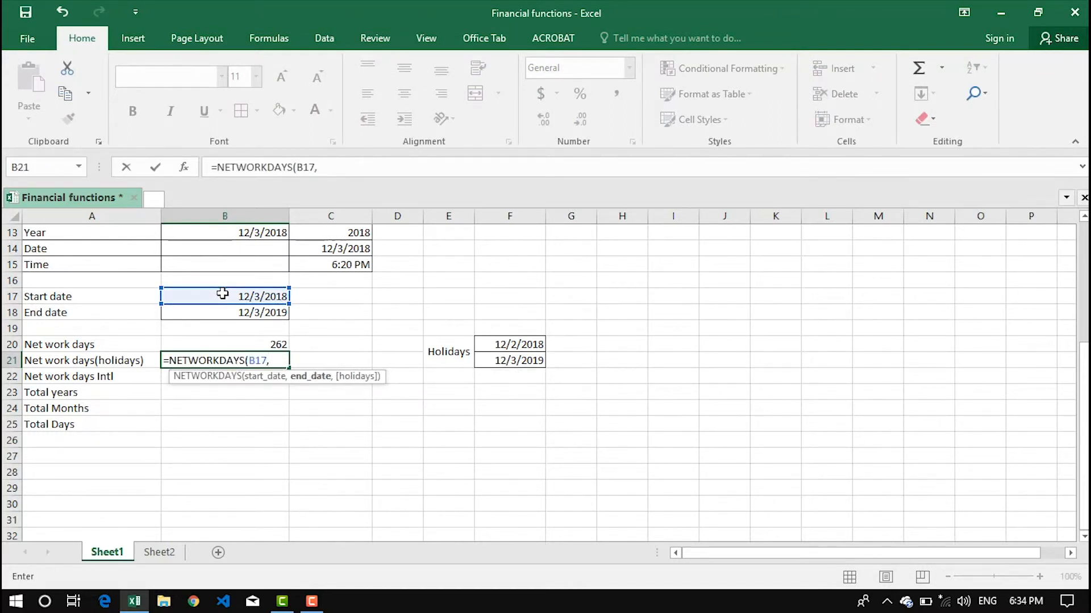
pyautogui.click(229, 313)
pyautogui.write(',')
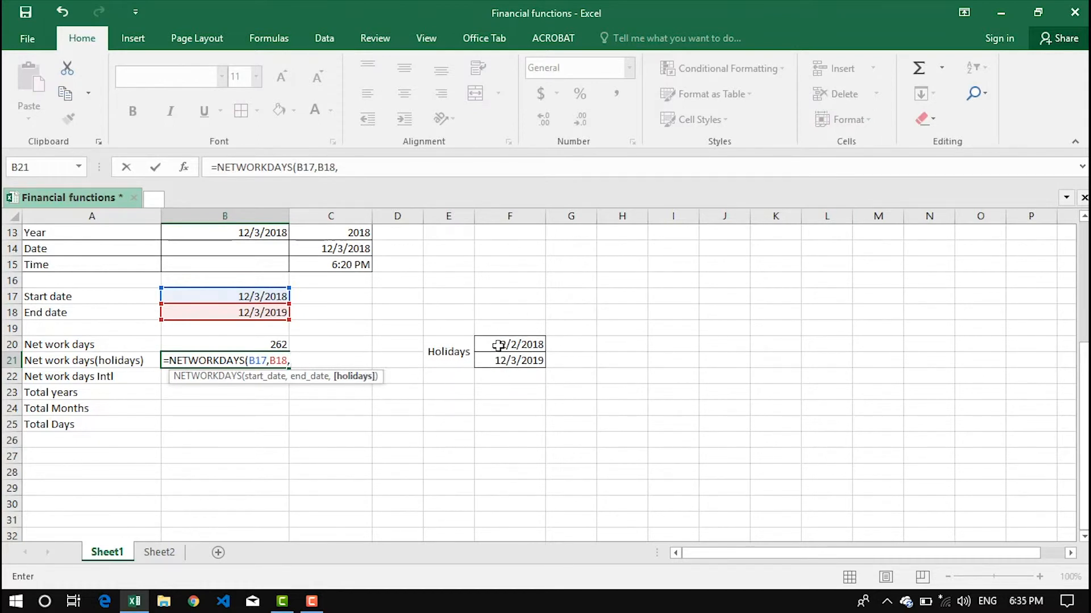
pyautogui.moveTo(497, 346); pyautogui.dragTo(505, 362)
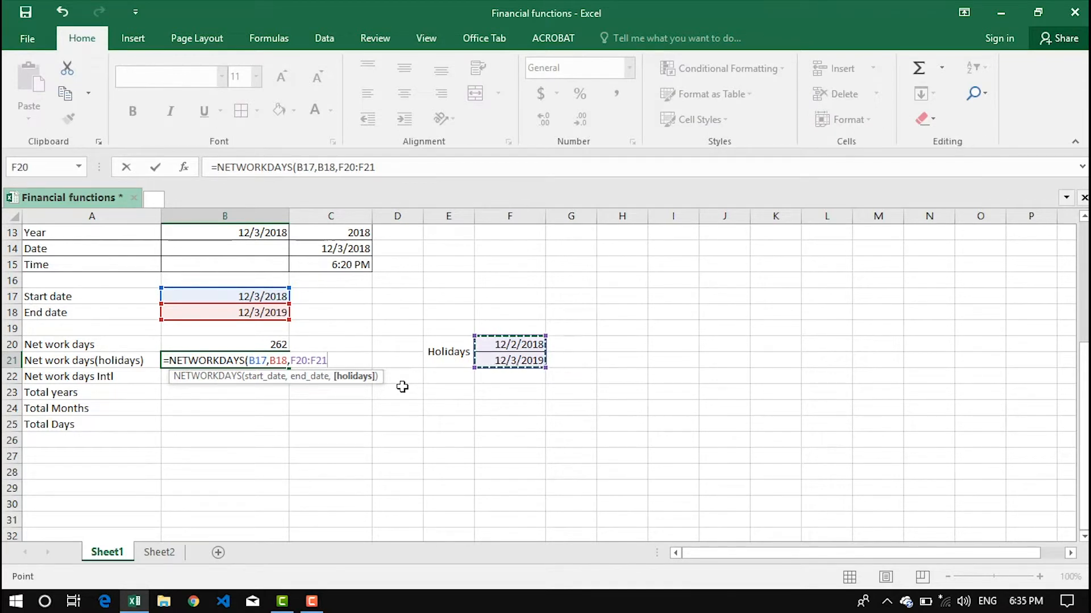
pyautogui.write(')')
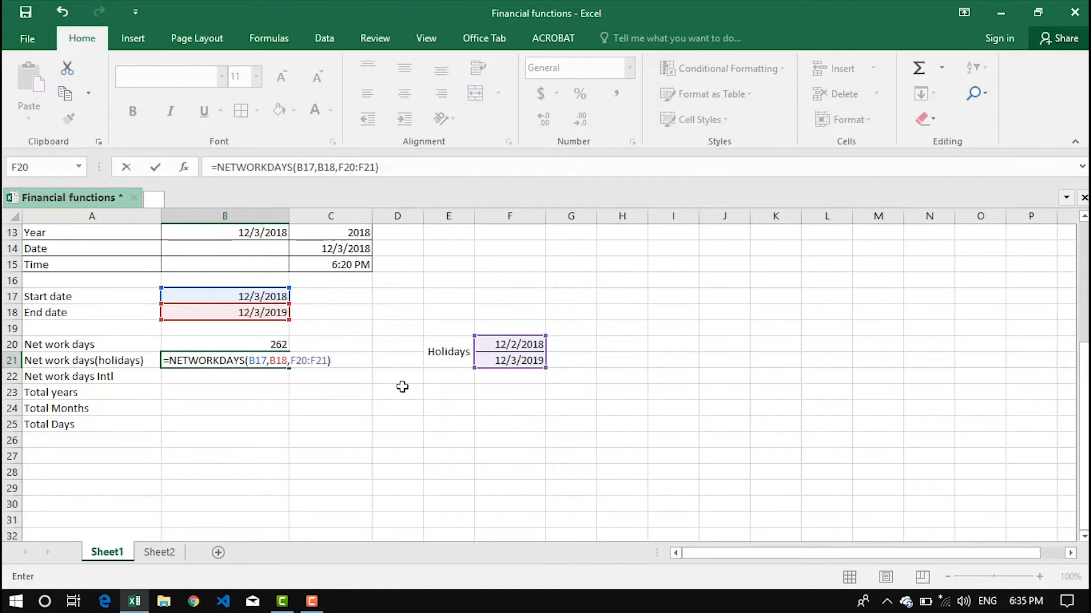
pyautogui.press('Return')
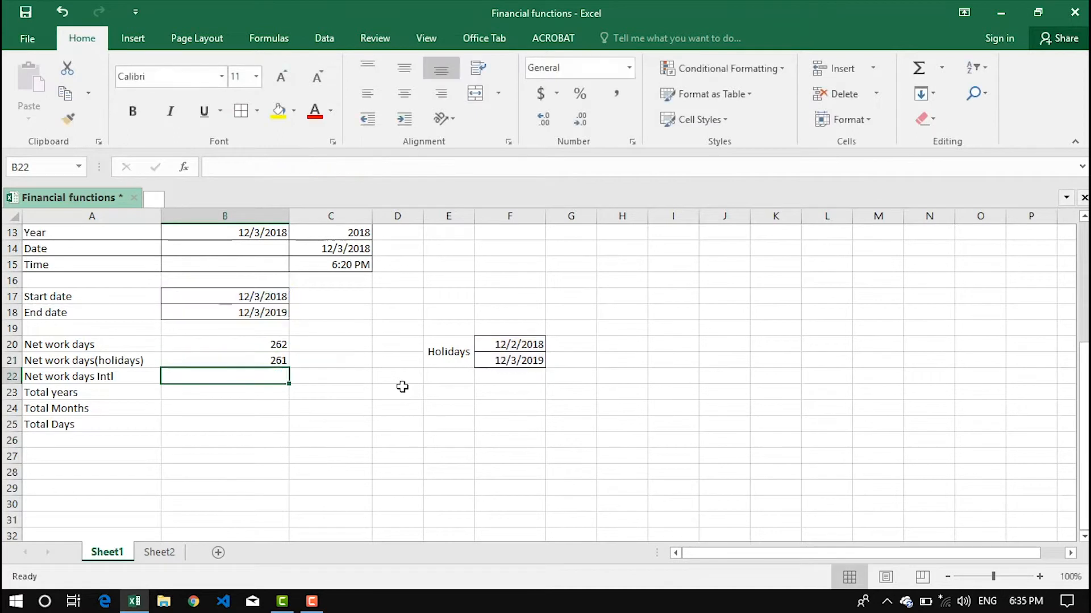
# Step: Compare the work-day counts in B20 and B21 and check the holiday dates in F20:F21
pyautogui.click(259, 358)
pyautogui.click(256, 344)
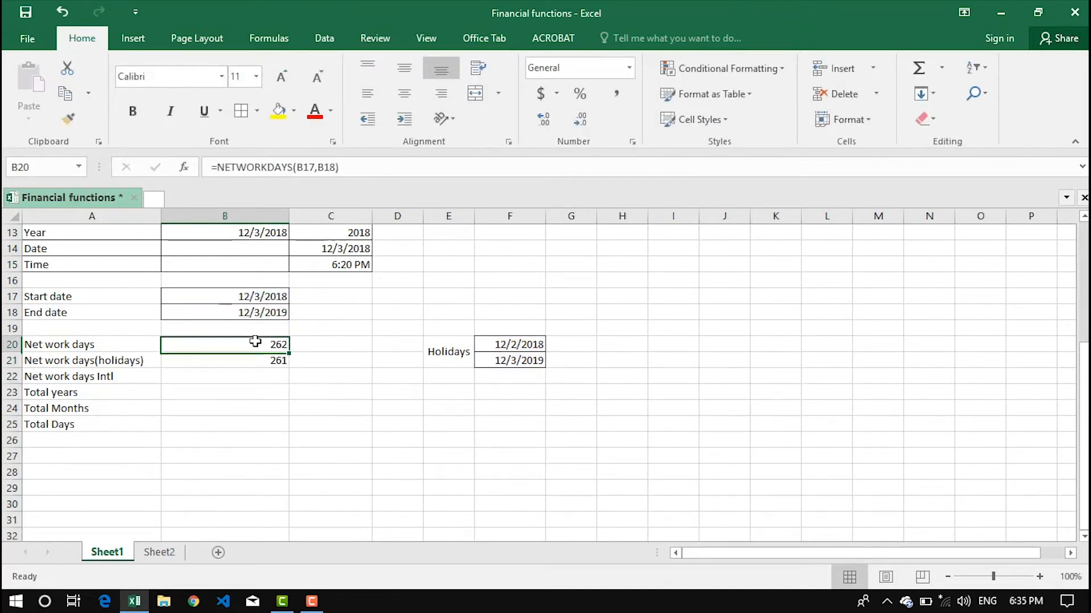
pyautogui.click(261, 357)
pyautogui.moveTo(480, 341); pyautogui.dragTo(488, 362)
pyautogui.click(487, 361)
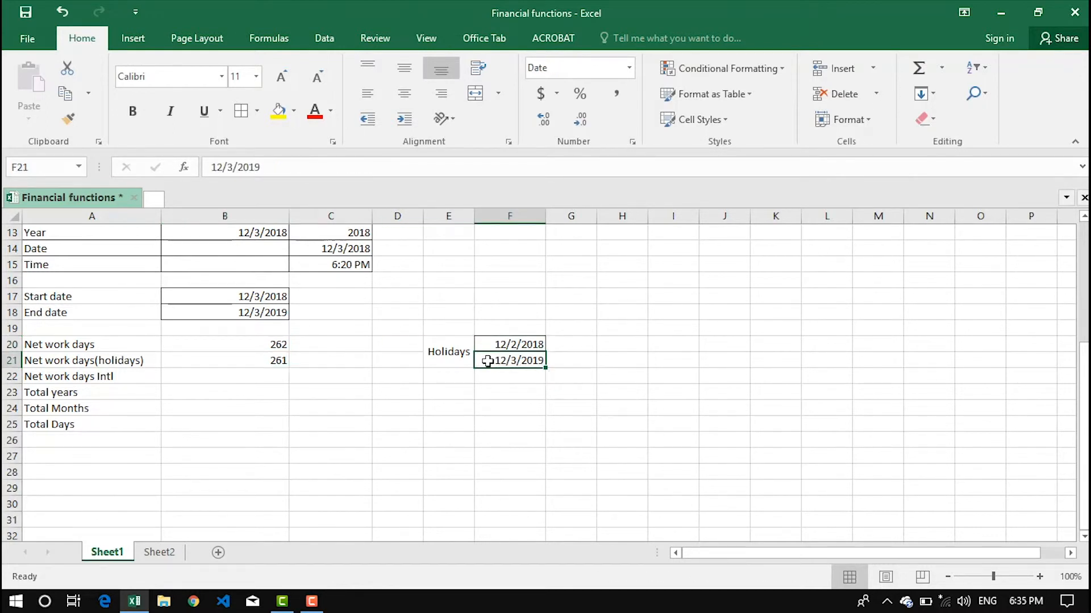
pyautogui.click(487, 343)
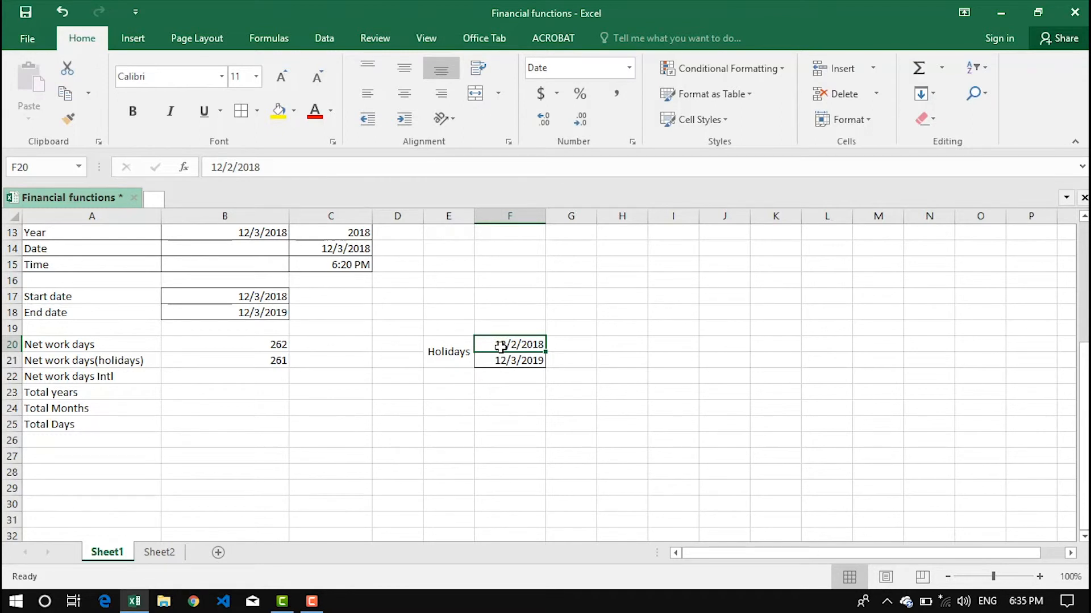
# Step: Enter =NETWORKDAYS.INTL(B17,B18,3) in cell B22 to count the working days with Monday and Tuesday as the weekend
pyautogui.click(229, 380)
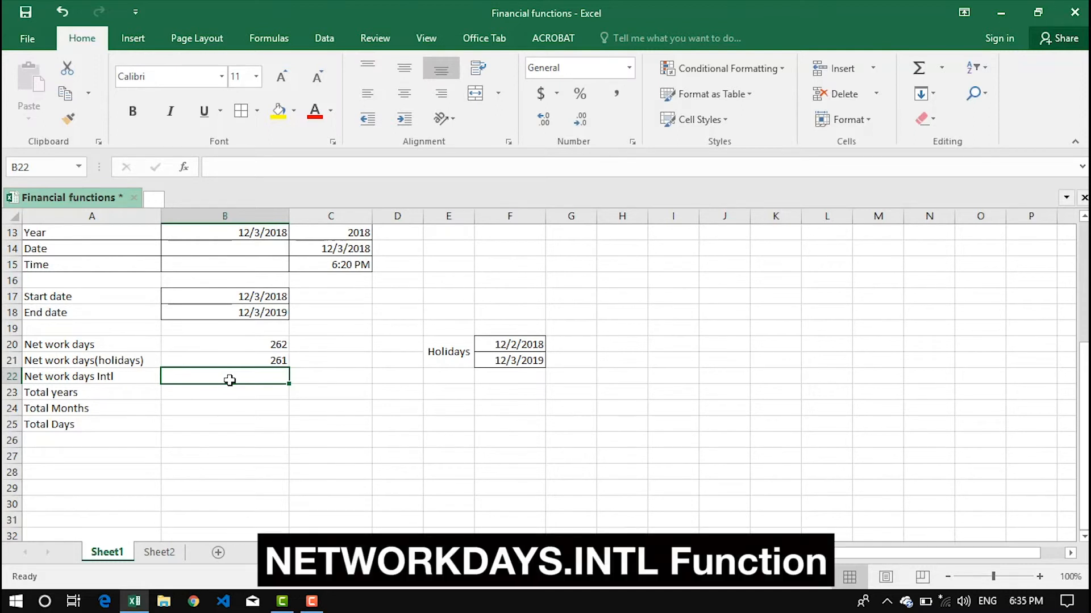
pyautogui.write('=ne')
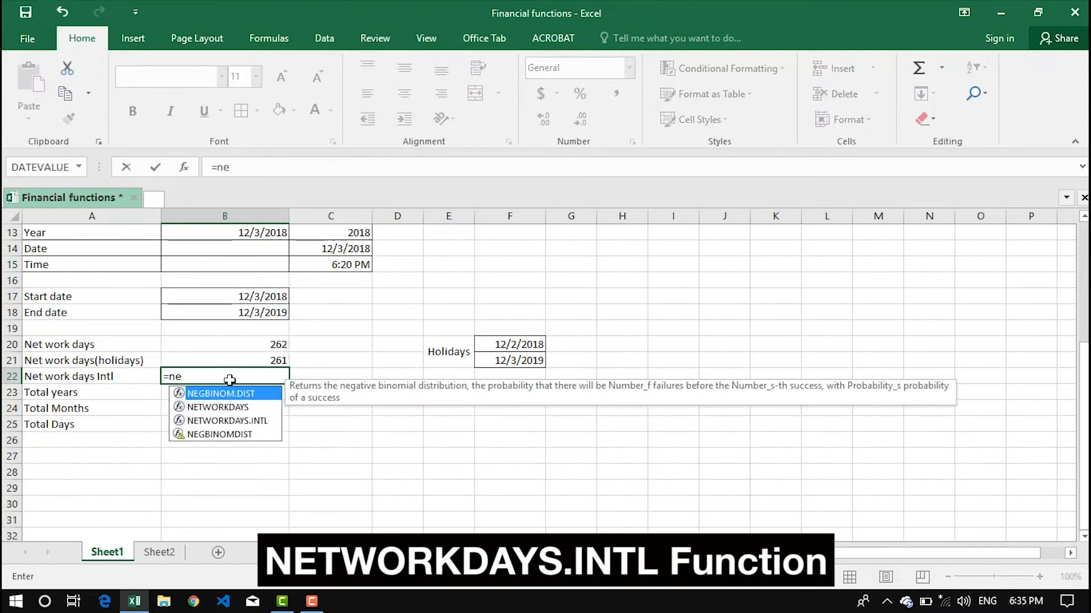
pyautogui.write('twoe')
pyautogui.press('BackSpace')
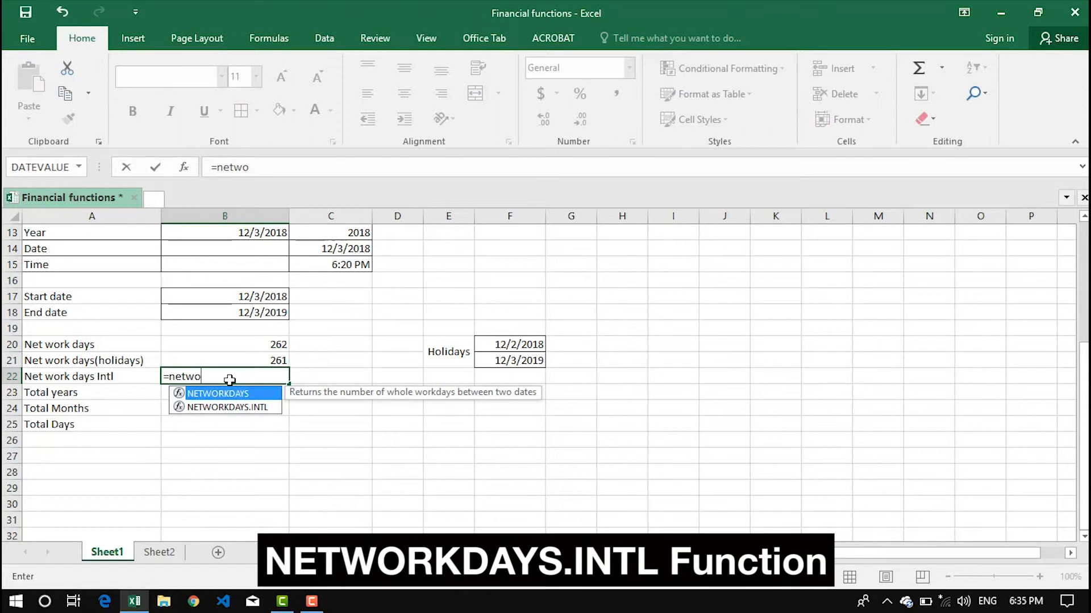
pyautogui.doubleClick(250, 407)
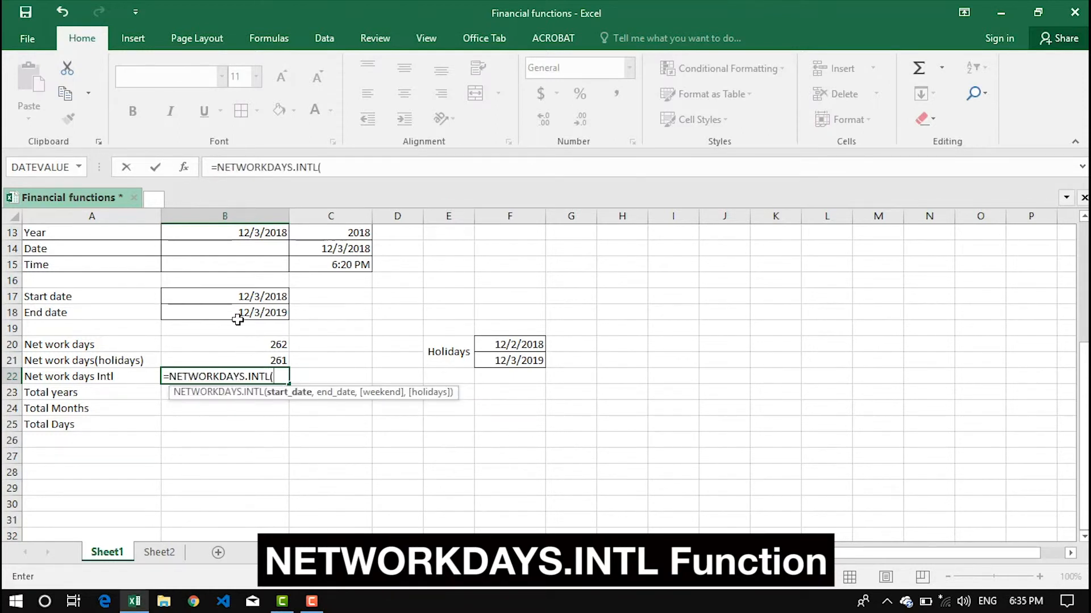
pyautogui.click(228, 296)
pyautogui.write(',')
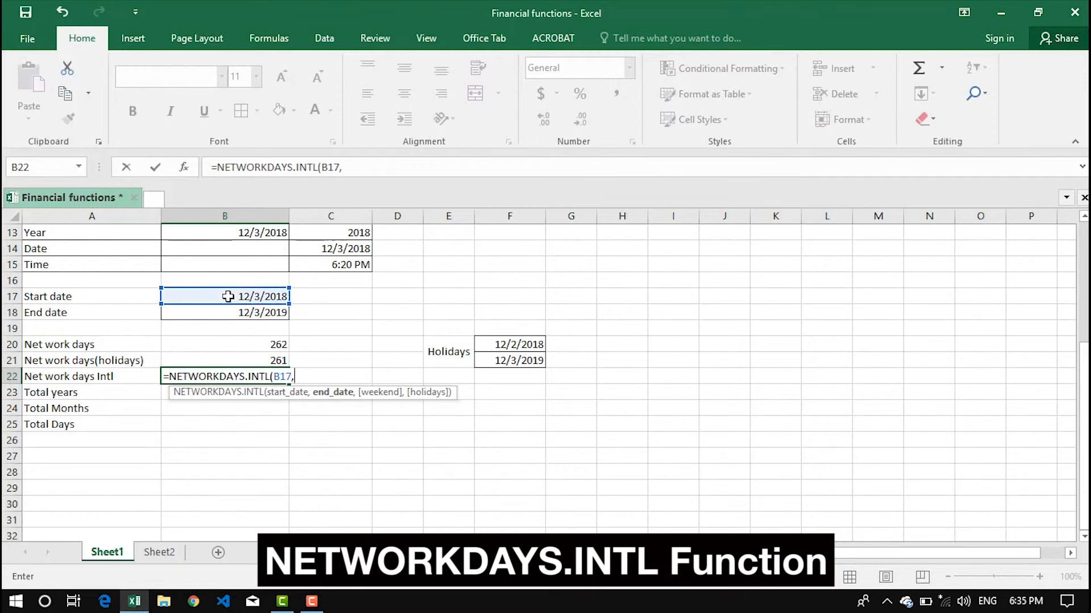
pyautogui.click(228, 314)
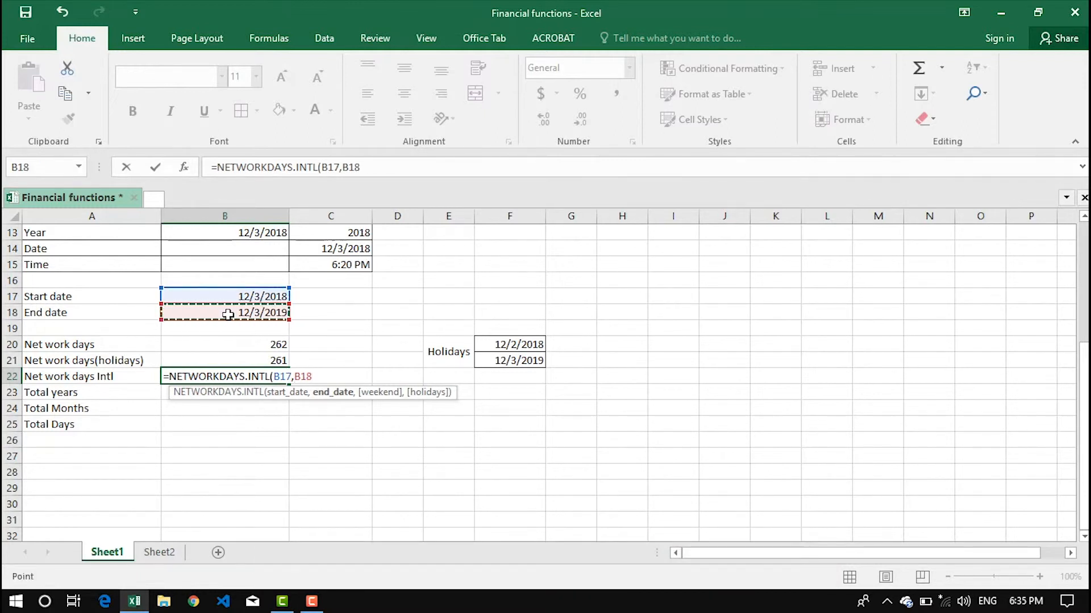
pyautogui.write(',')
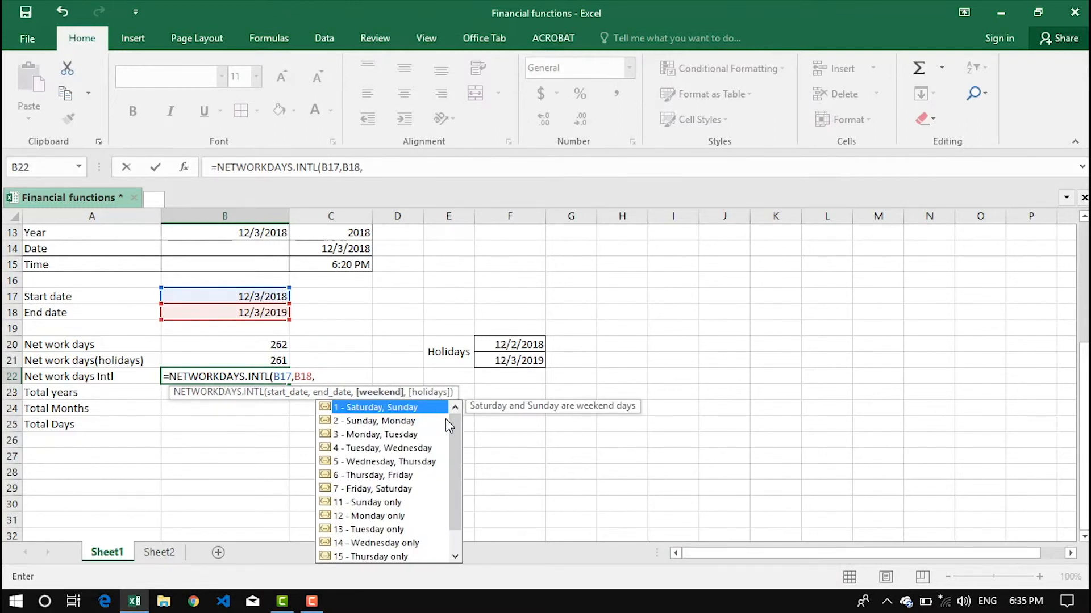
pyautogui.moveTo(455, 426)
pyautogui.mouseDown()
pyautogui.moveTo(453, 455)
pyautogui.moveTo(455, 413)
pyautogui.moveTo(458, 465)
pyautogui.moveTo(457, 429)
pyautogui.mouseUp()
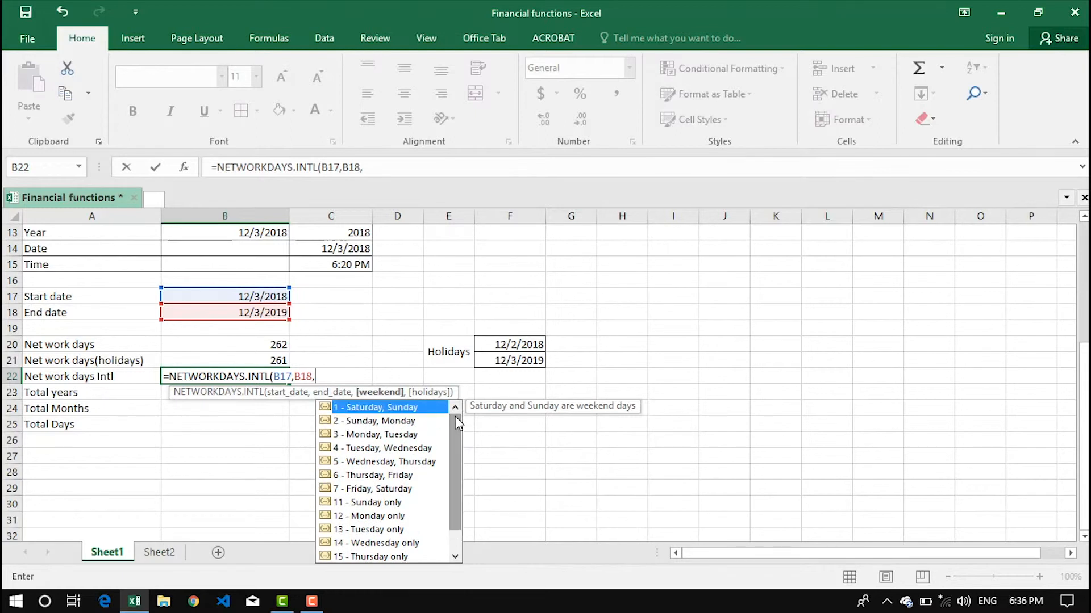
pyautogui.doubleClick(379, 436)
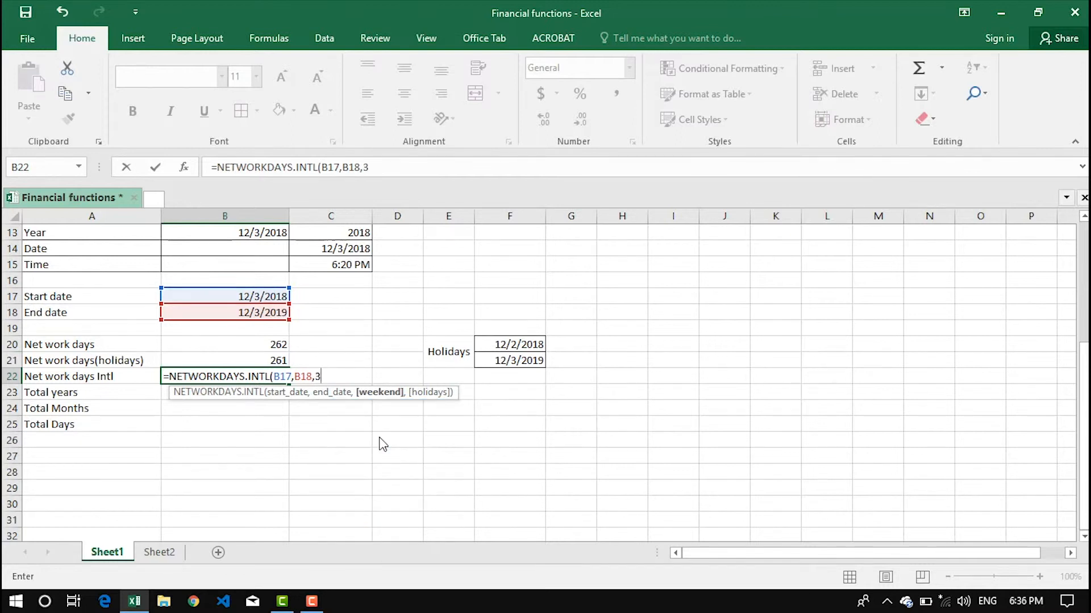
pyautogui.write(')')
pyautogui.press('Return')
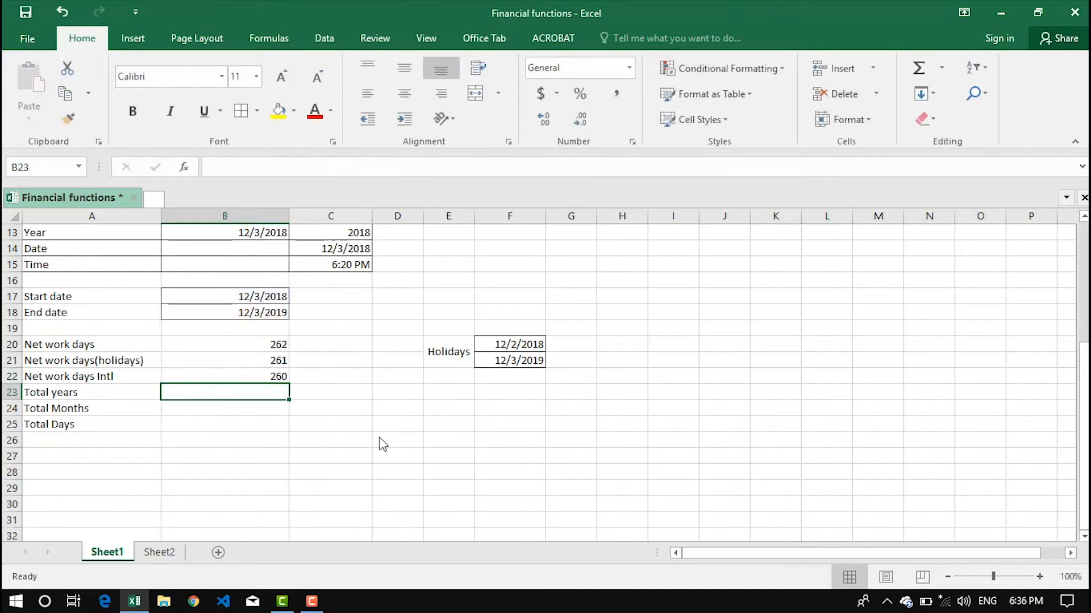
pyautogui.click(216, 371)
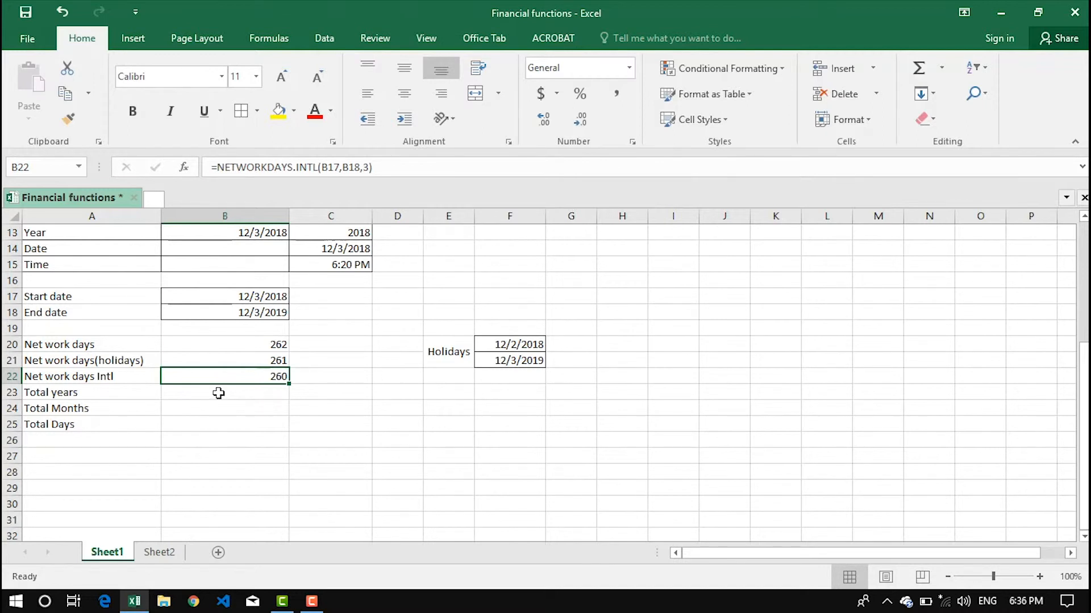
# Step: Enter =DATEDIF(B17,B18,"Y") in cell B23 to calculate the total years between the start and end dates
pyautogui.click(185, 395)
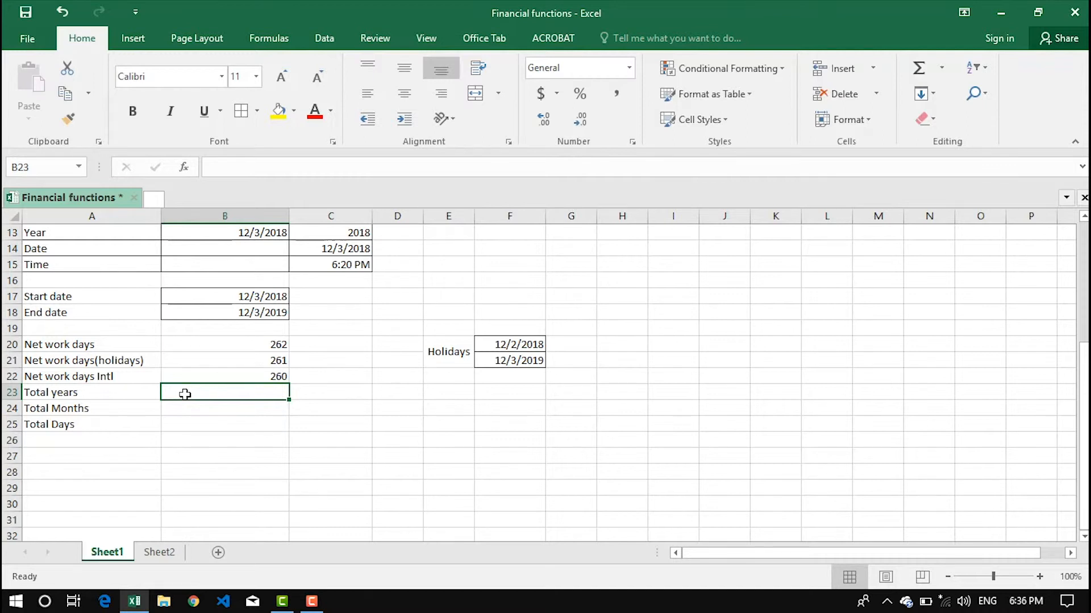
pyautogui.click(185, 296)
pyautogui.click(187, 315)
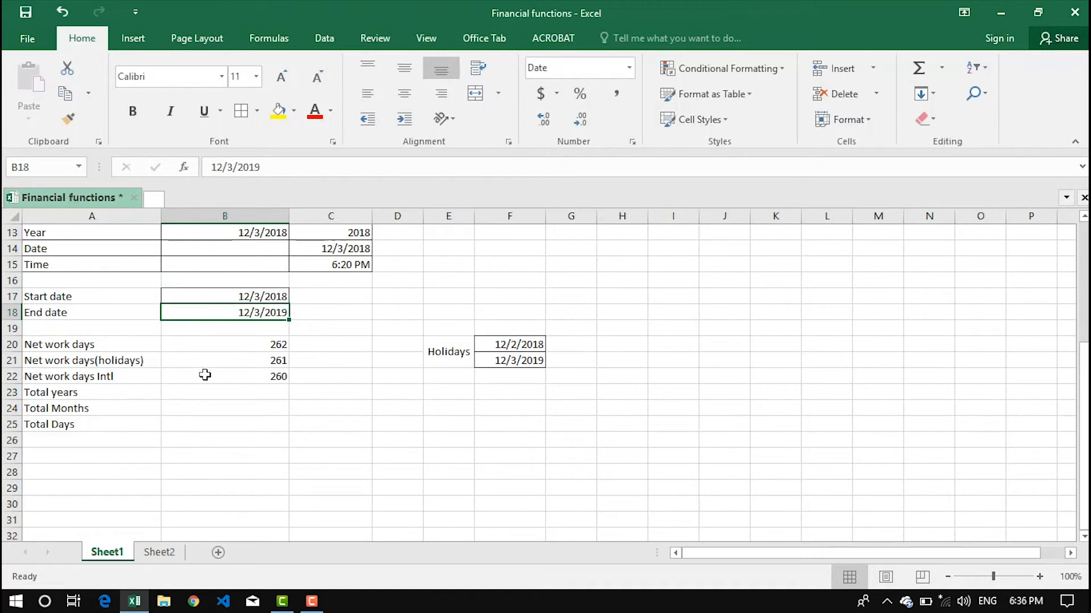
pyautogui.click(207, 398)
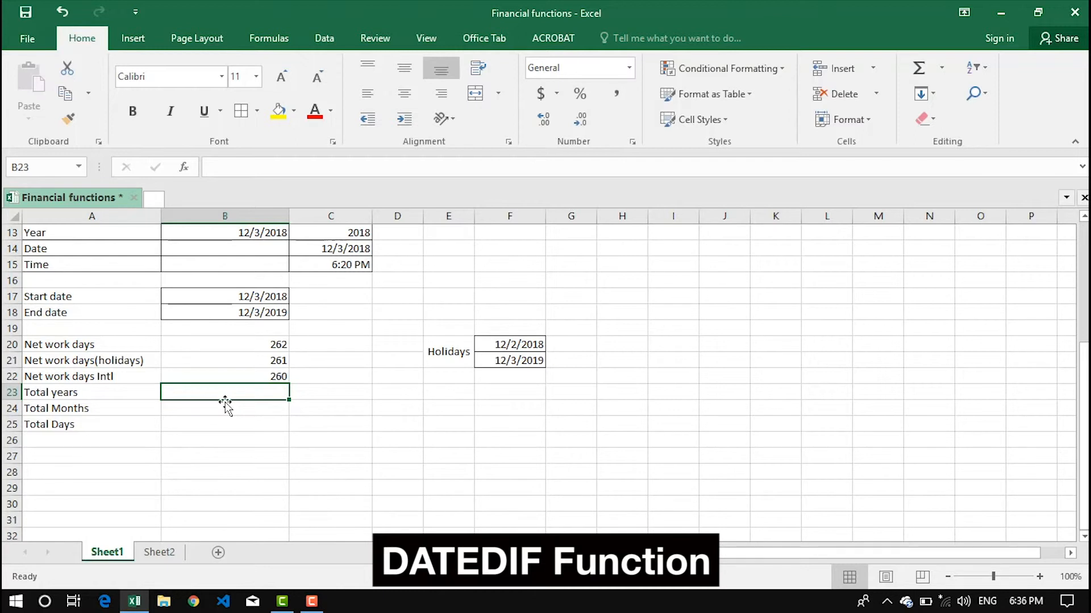
pyautogui.write('=dated')
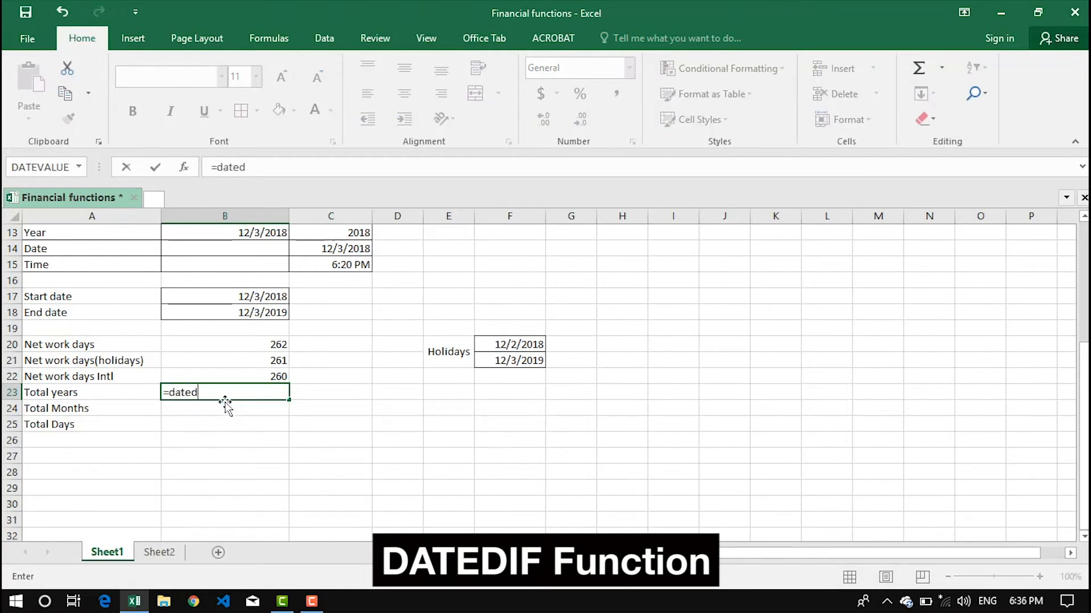
pyautogui.write('if(')
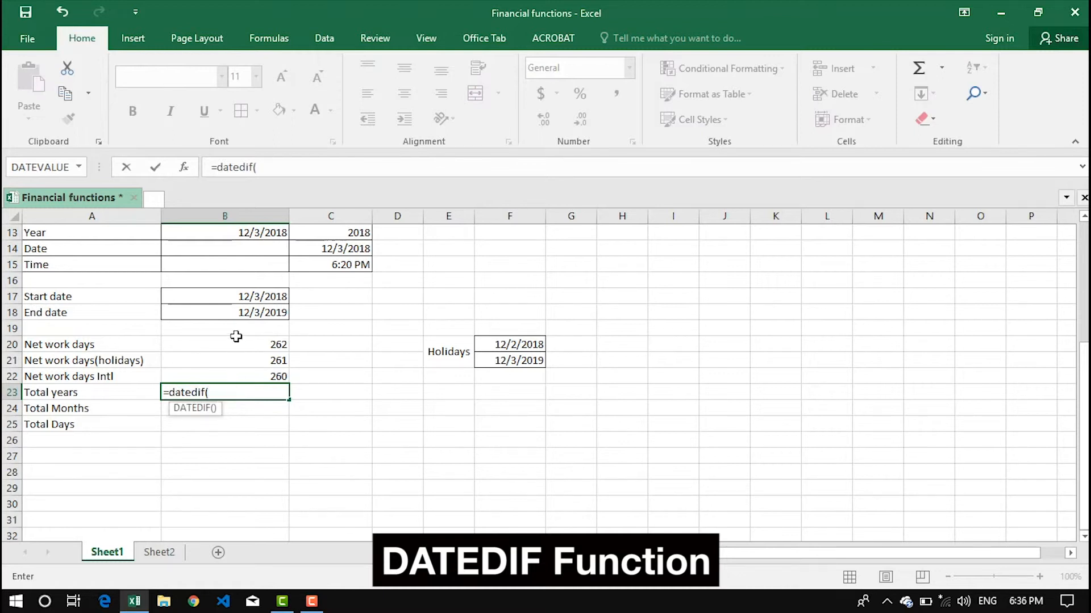
pyautogui.click(221, 294)
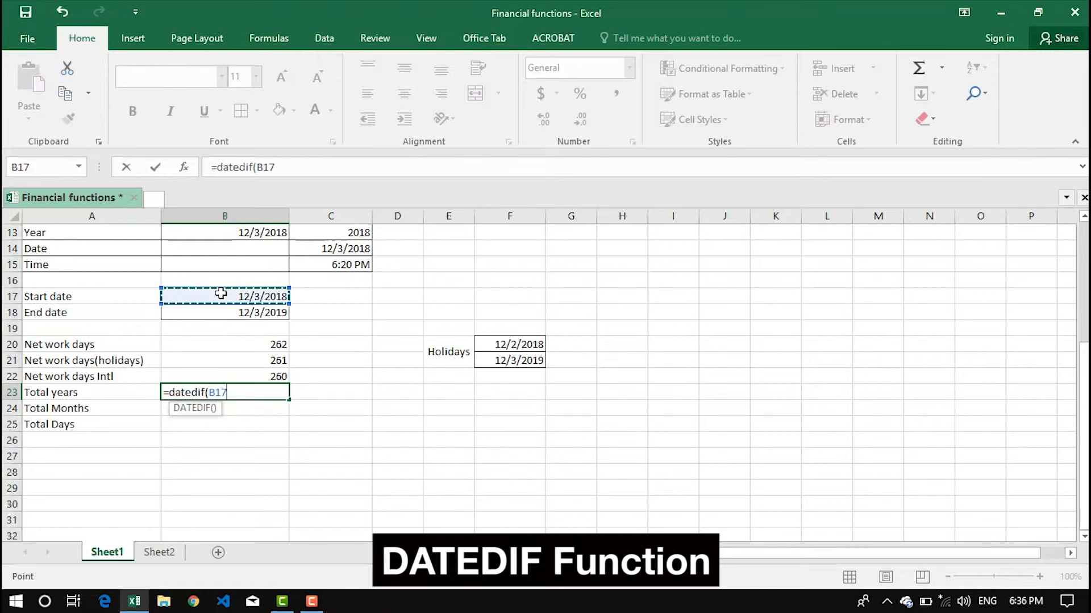
pyautogui.write(',')
pyautogui.click(225, 313)
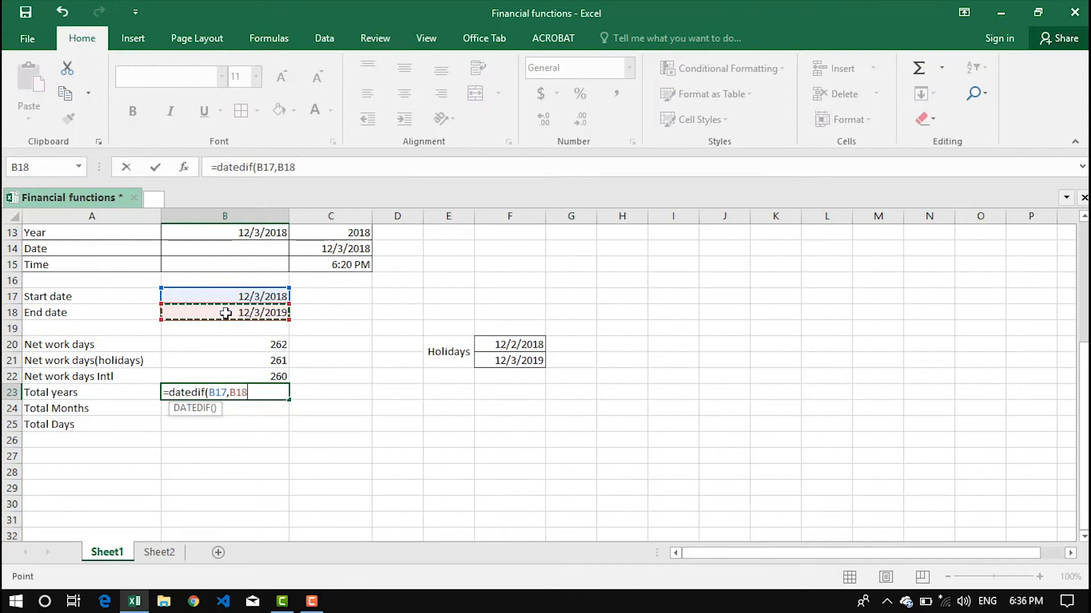
pyautogui.write(',')
pyautogui.write('"Y")')
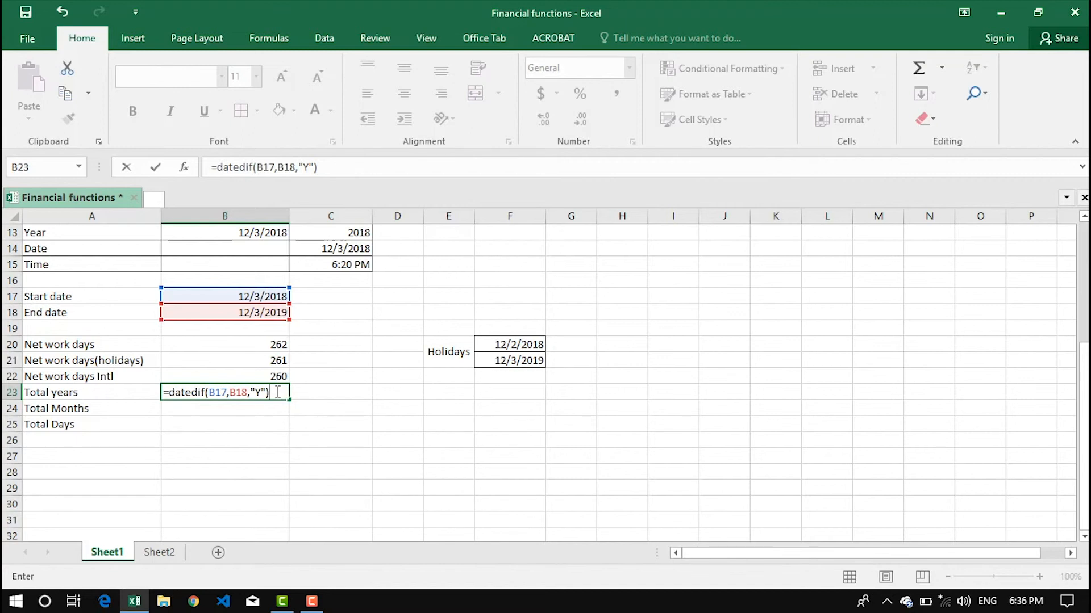
pyautogui.press('Return')
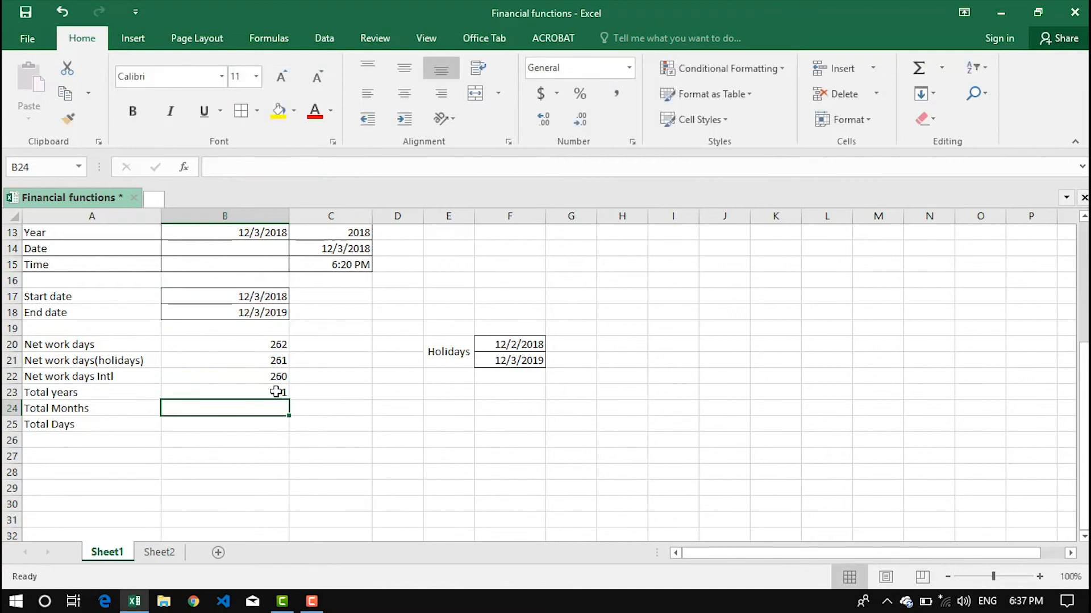
pyautogui.click(276, 392)
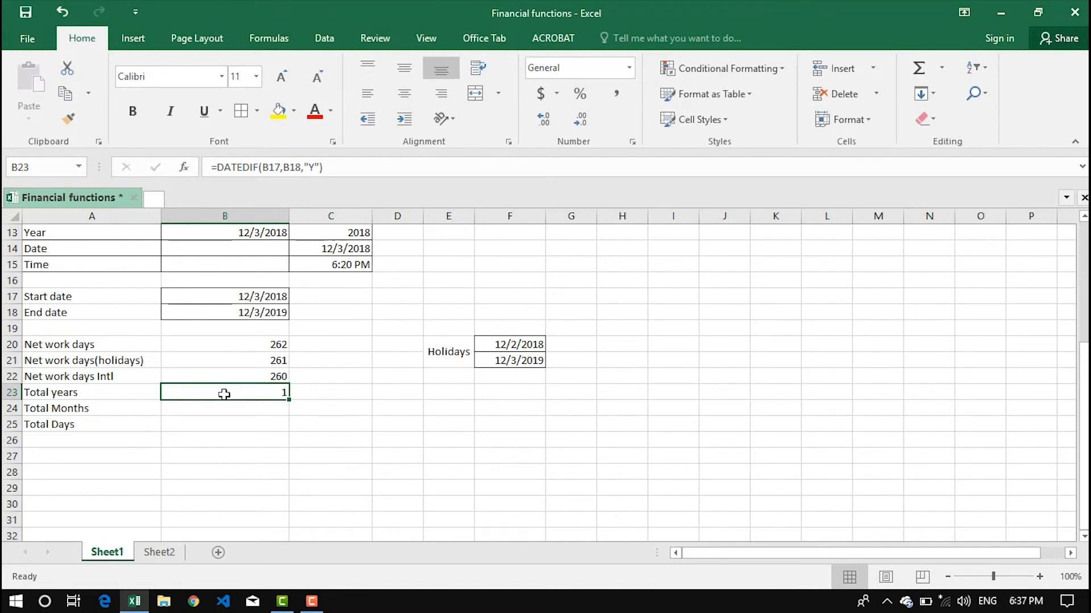
# Step: Change the start date in cell B17 to 12/3/2017 and check the total years in B23
pyautogui.doubleClick(280, 296)
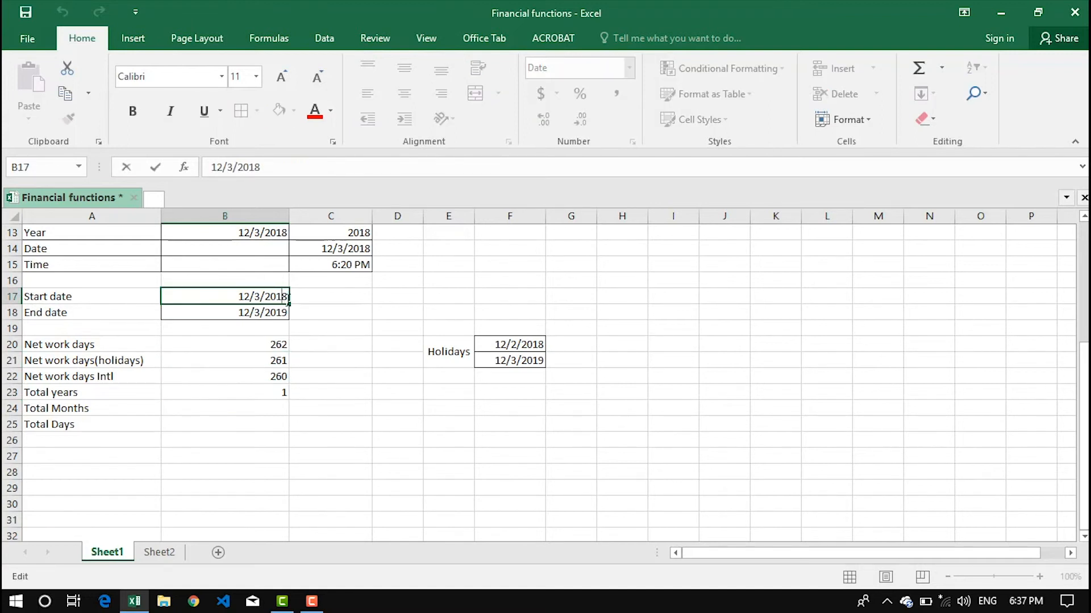
pyautogui.press('BackSpace')
pyautogui.write('7')
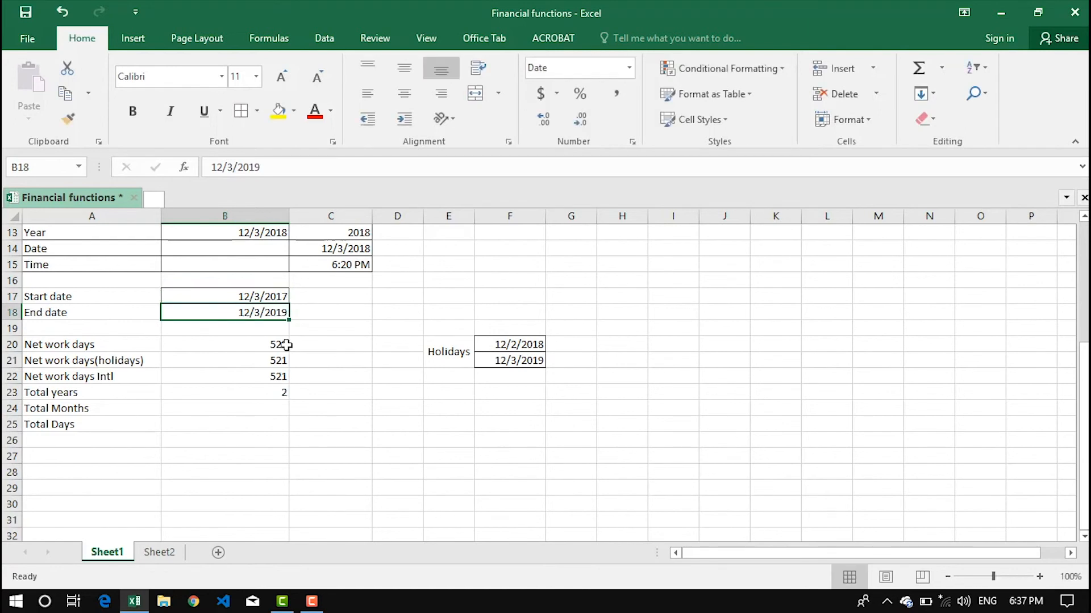
pyautogui.click(250, 393)
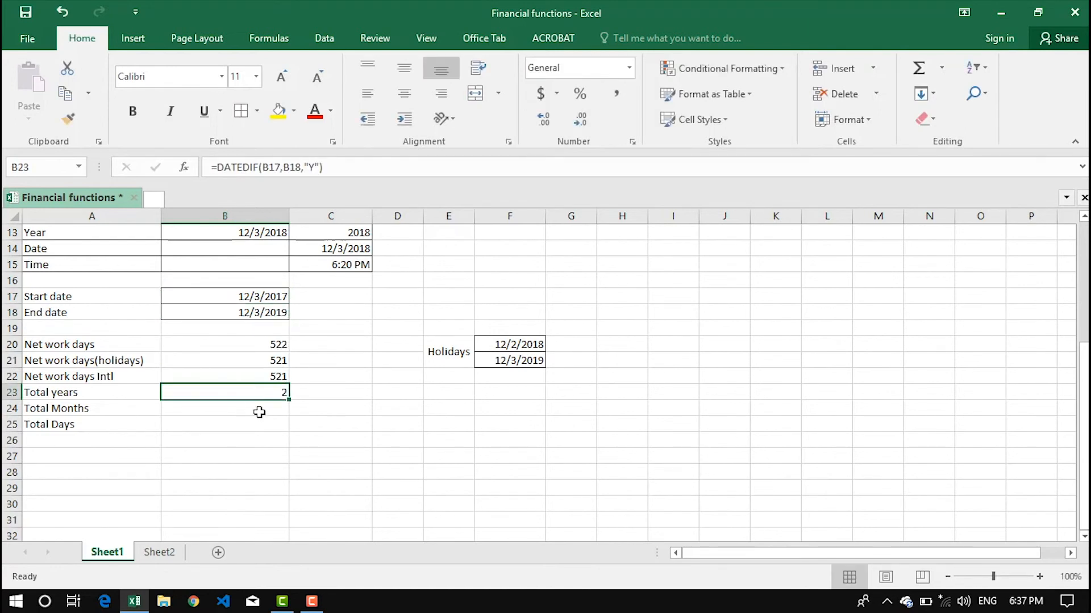
# Step: Enter =DATEDIF(B17,B18,"M") in cell B24 to calculate the total months between the start and end dates
pyautogui.click(255, 407)
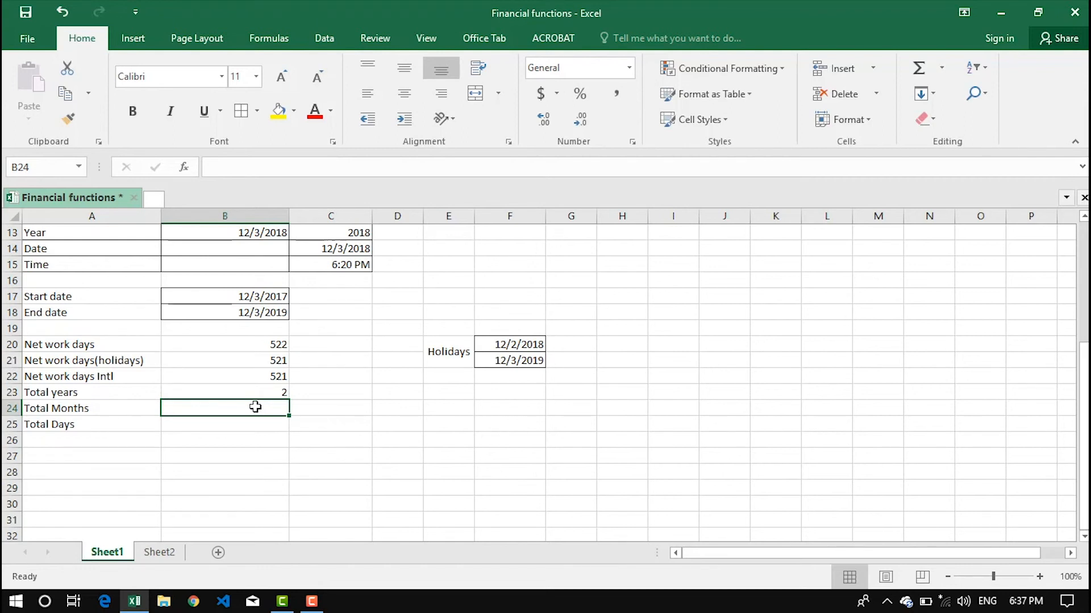
pyautogui.write('=datedif(')
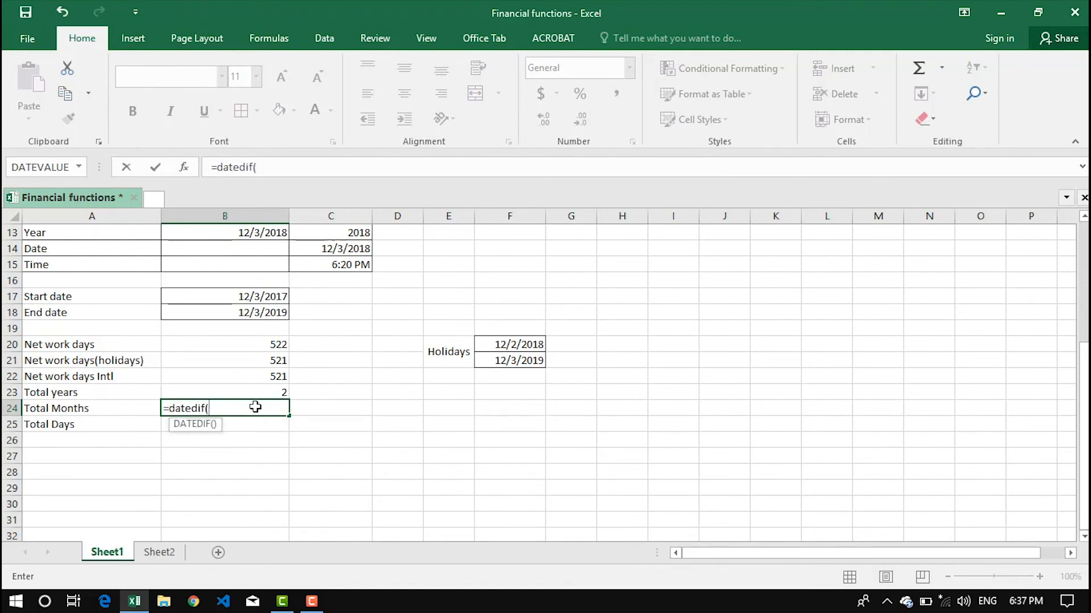
pyautogui.click(224, 296)
pyautogui.write(',')
pyautogui.click(208, 313)
pyautogui.write(',"')
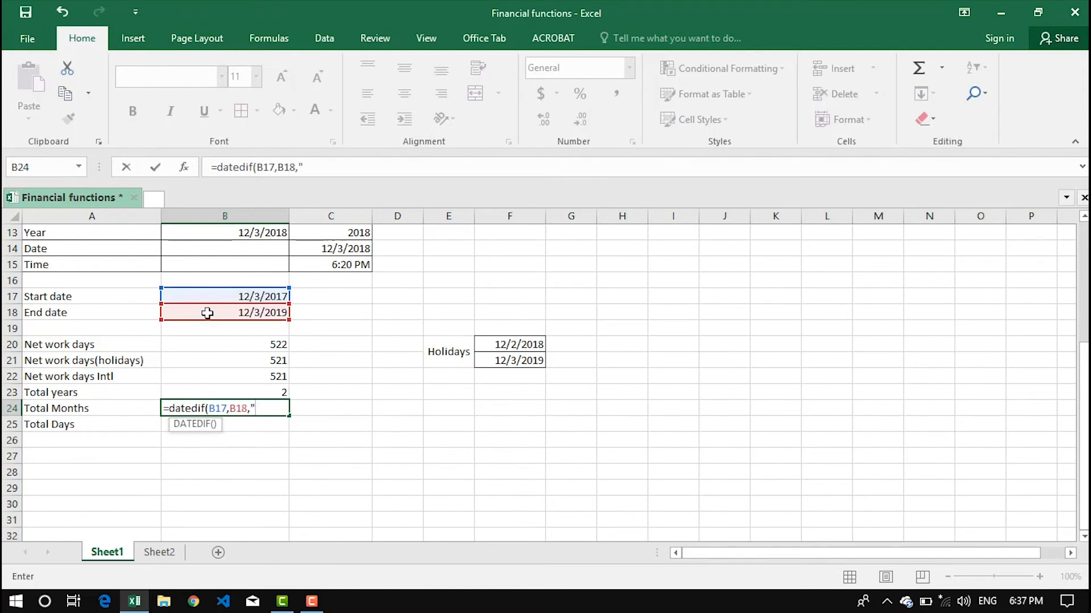
pyautogui.write('M")')
pyautogui.press('Return')
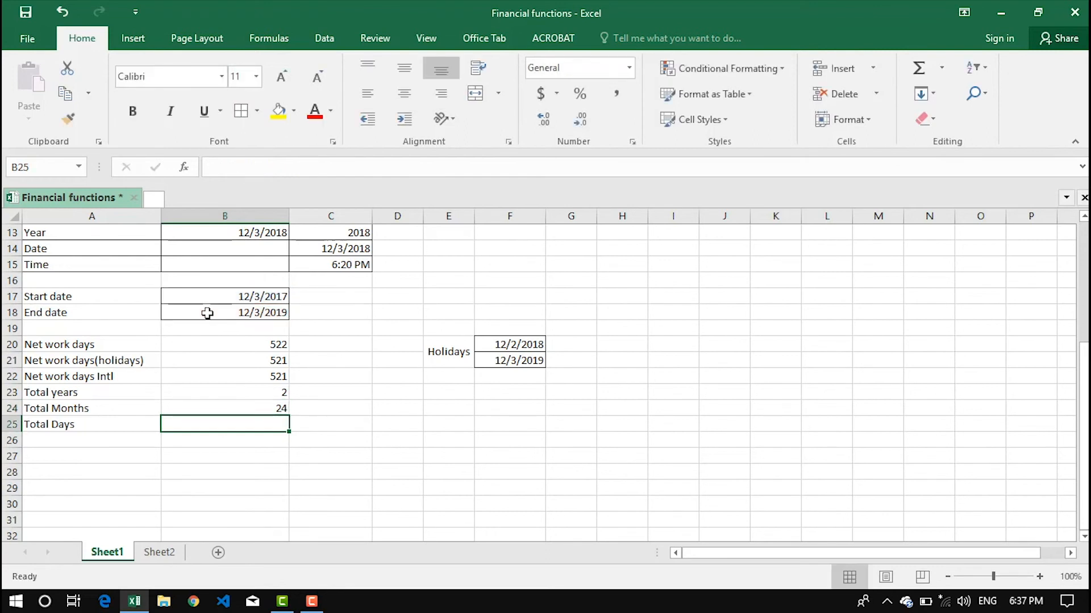
pyautogui.click(251, 409)
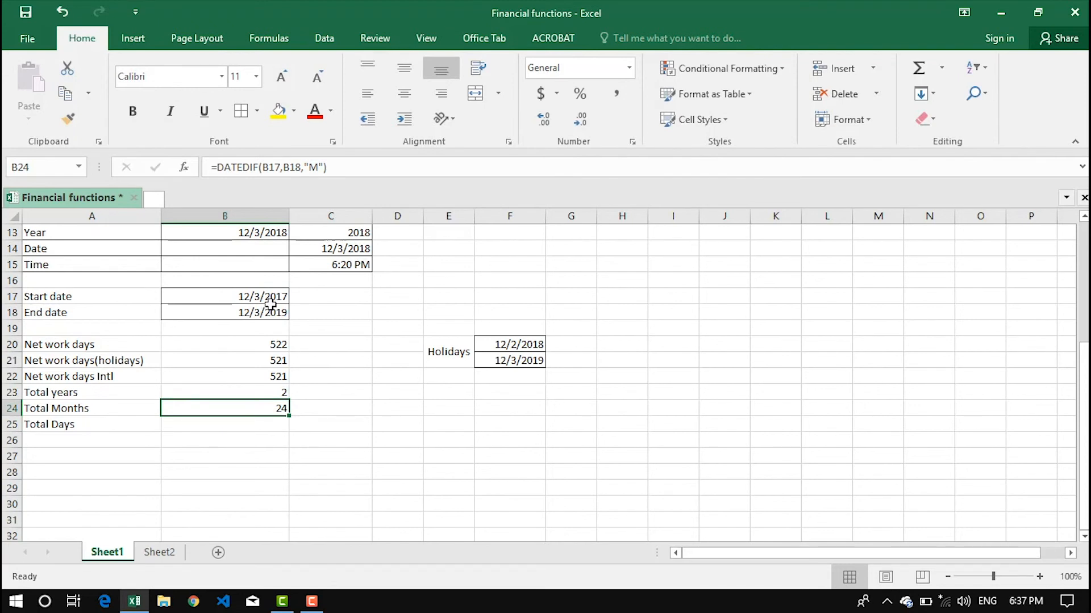
# Step: Enter =DATEDIF(B17,B18,"D") in cell B25 to calculate the total days between the start and end dates
pyautogui.click(233, 422)
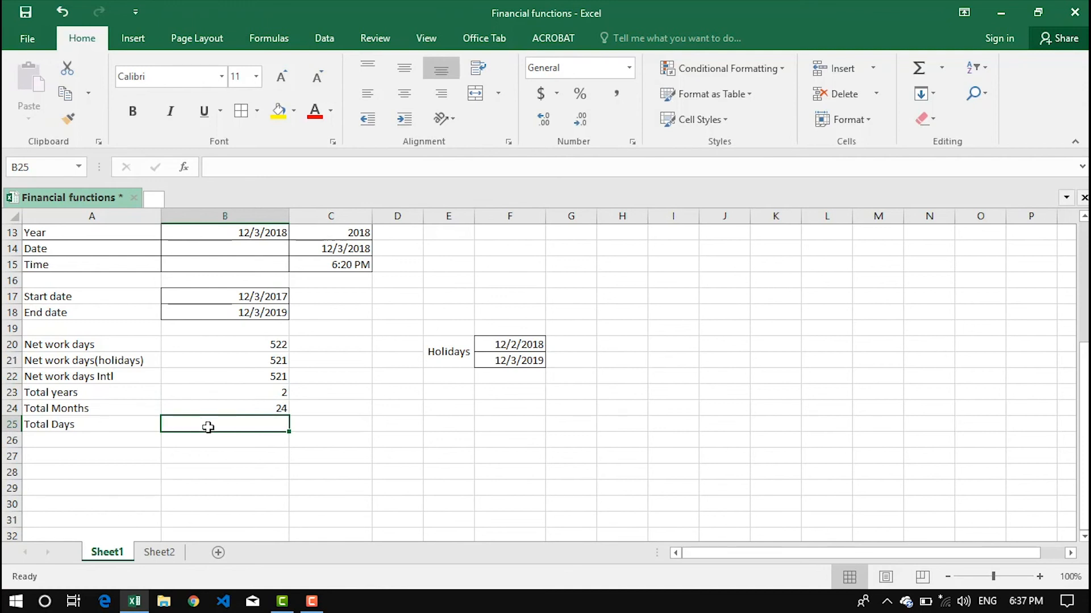
pyautogui.write('=datedif(')
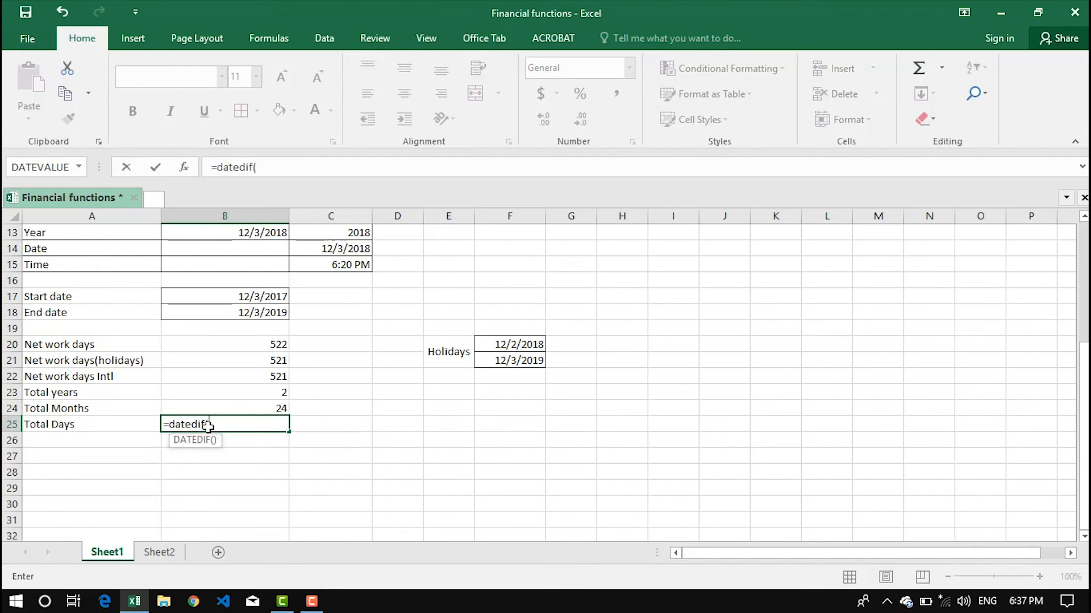
pyautogui.click(210, 292)
pyautogui.write(',')
pyautogui.click(210, 313)
pyautogui.write(',"D")')
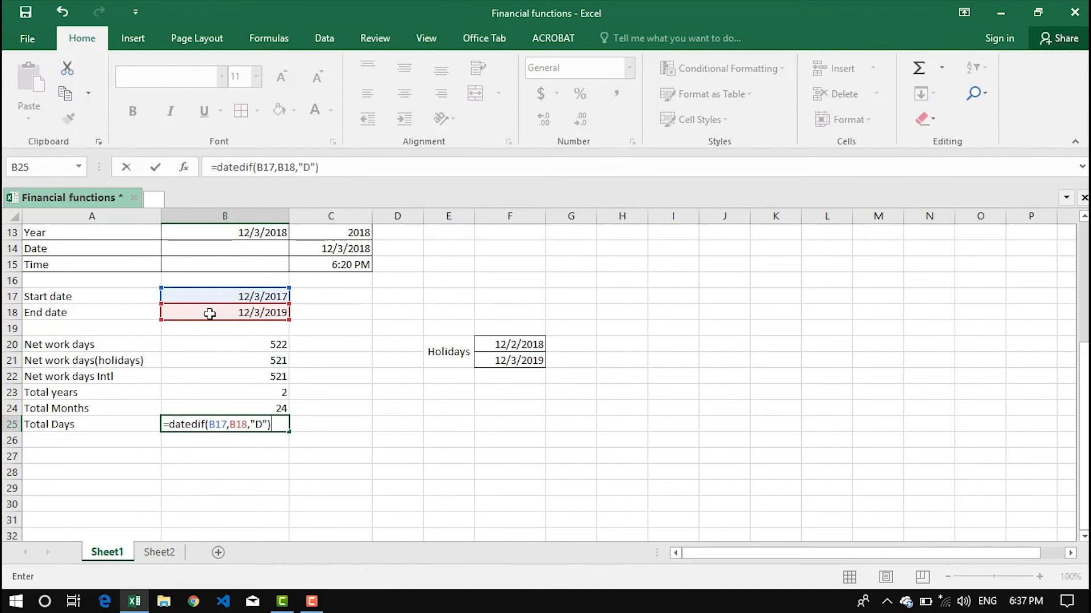
pyautogui.press('Return')
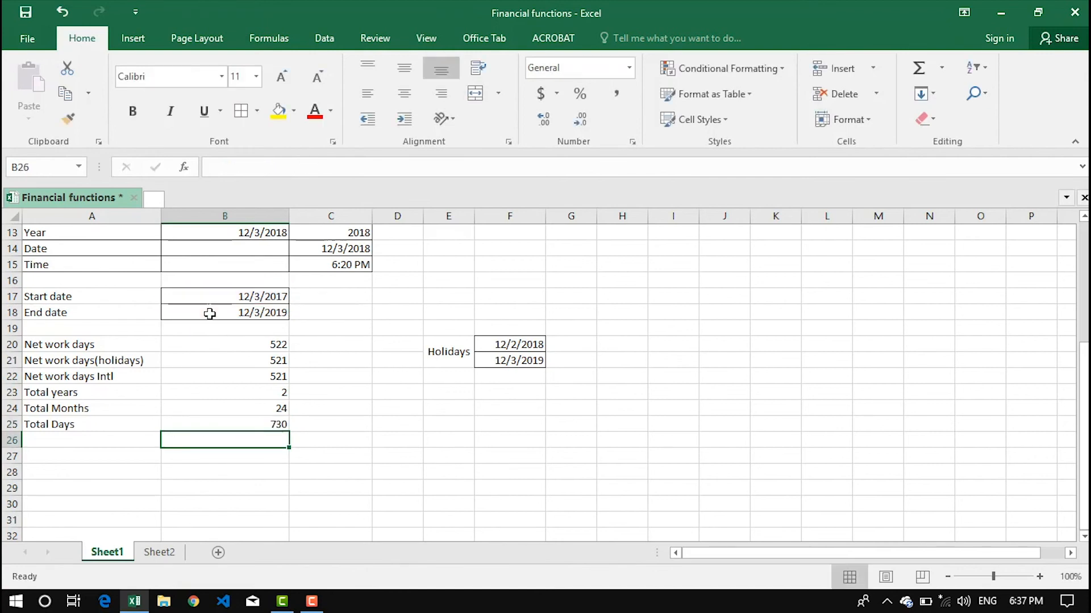
pyautogui.click(262, 424)
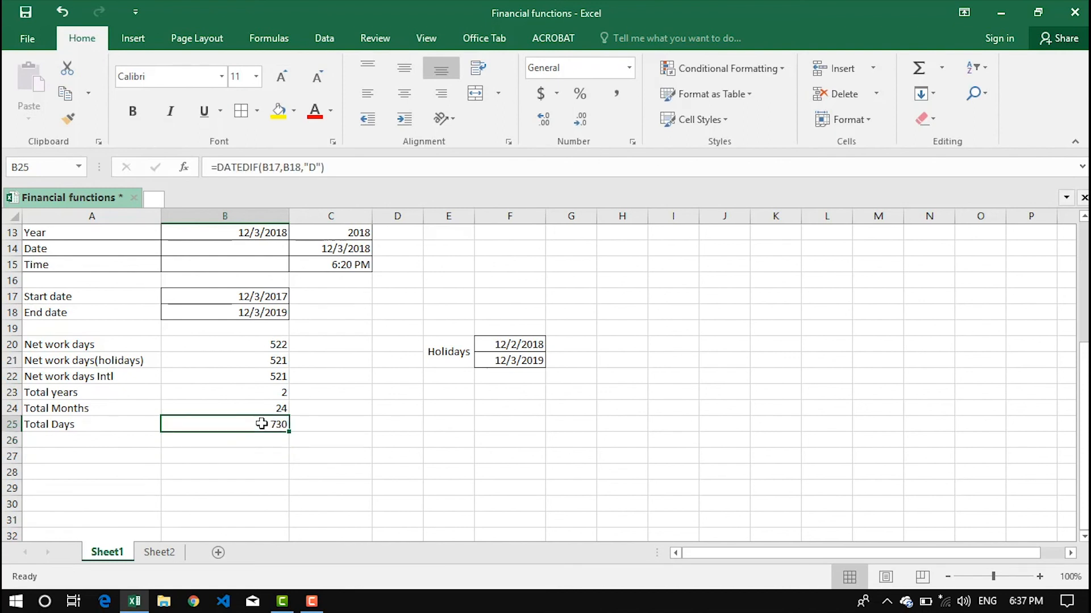